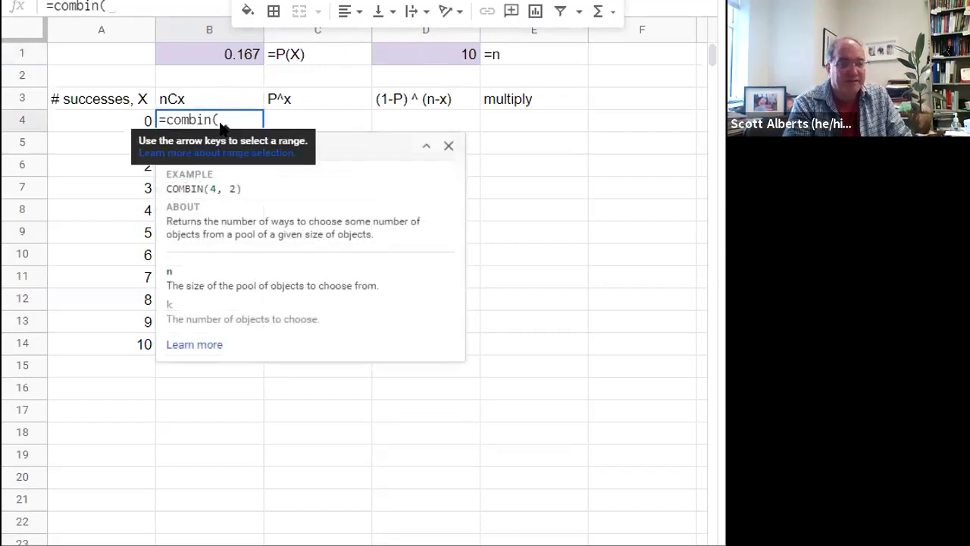
Step: Complete the COMBIN formula in B4 as =combin(D1,A$4)
key("Up")
key("Up")
key("Up")
key("Right")
key("Right")
key("Right")
key("Left")
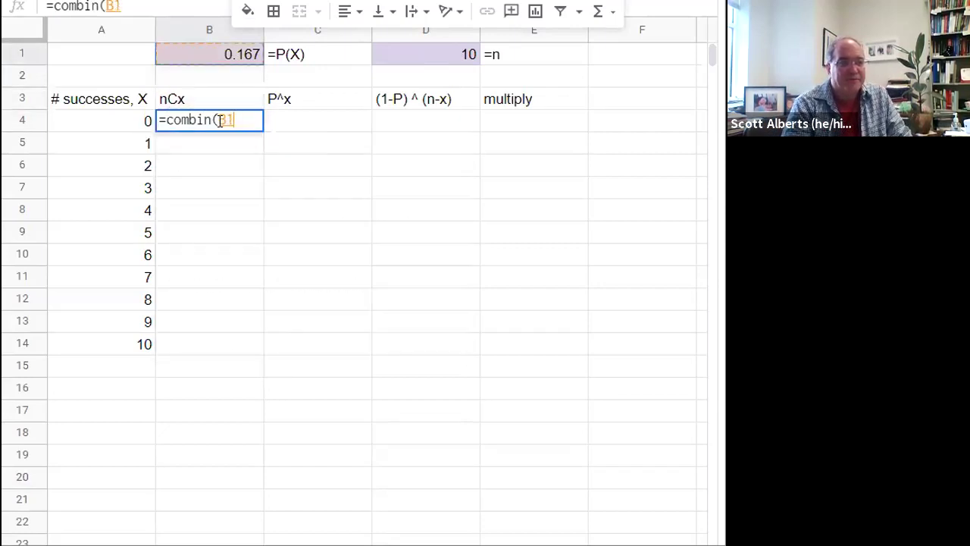
type(",")
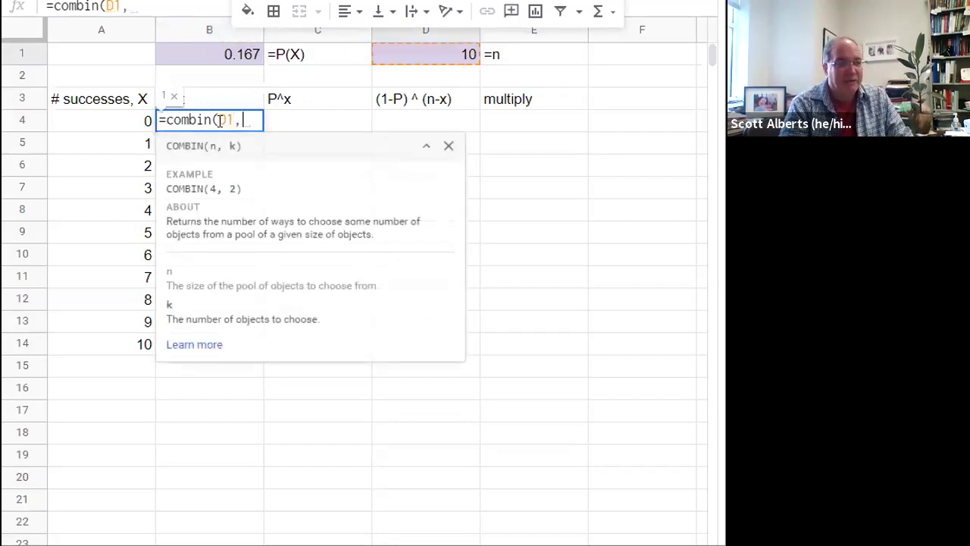
key("Left")
type(")")
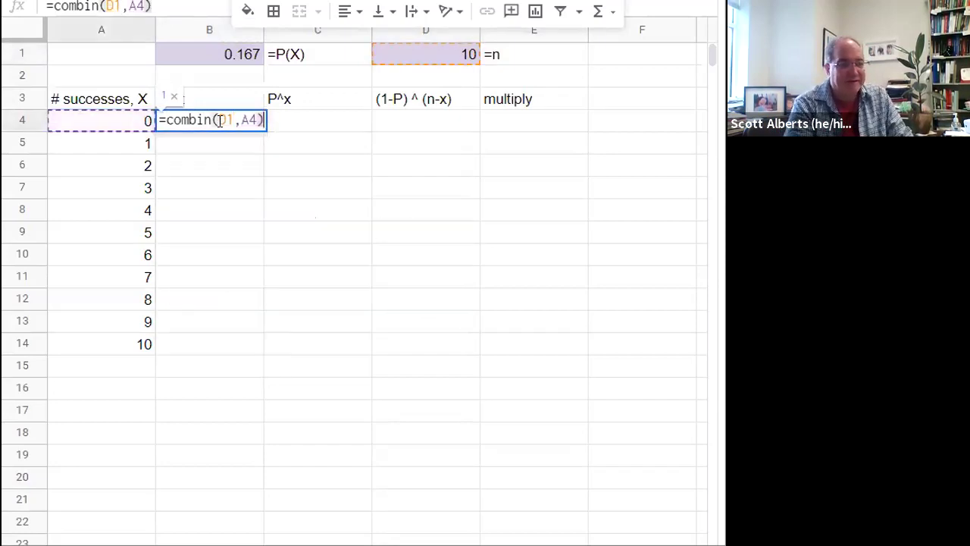
left_click(135, 6)
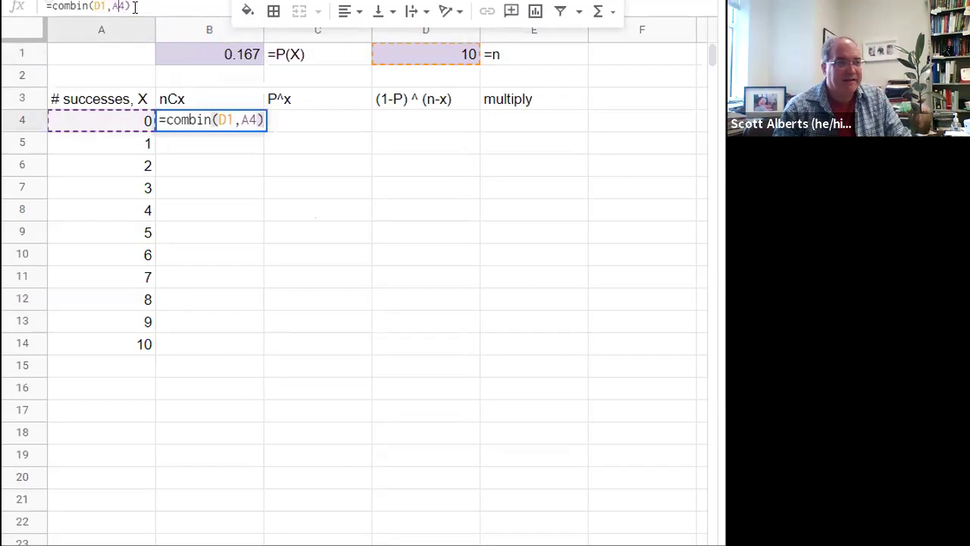
key("Return")
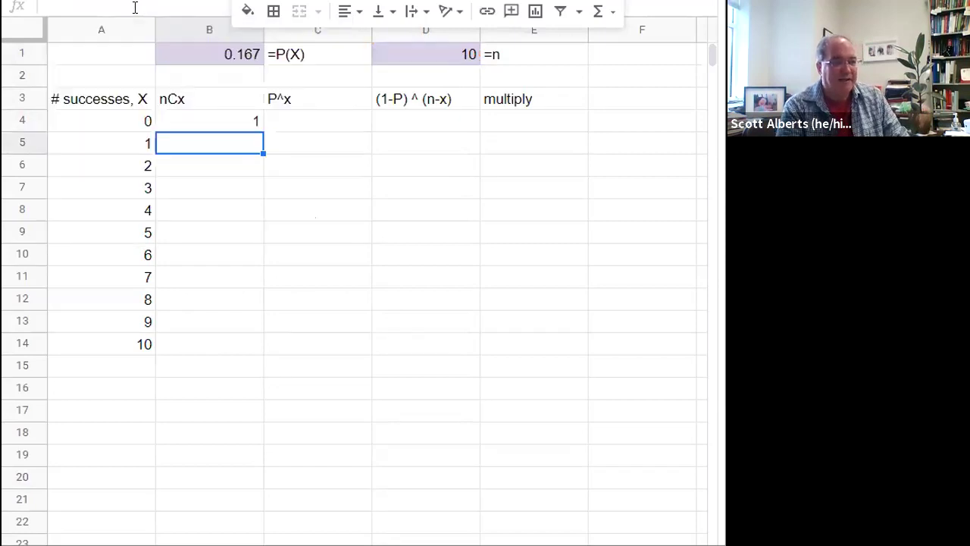
Step: Enter the formula =B1^A4 in C4 under the P^x header
key("Up")
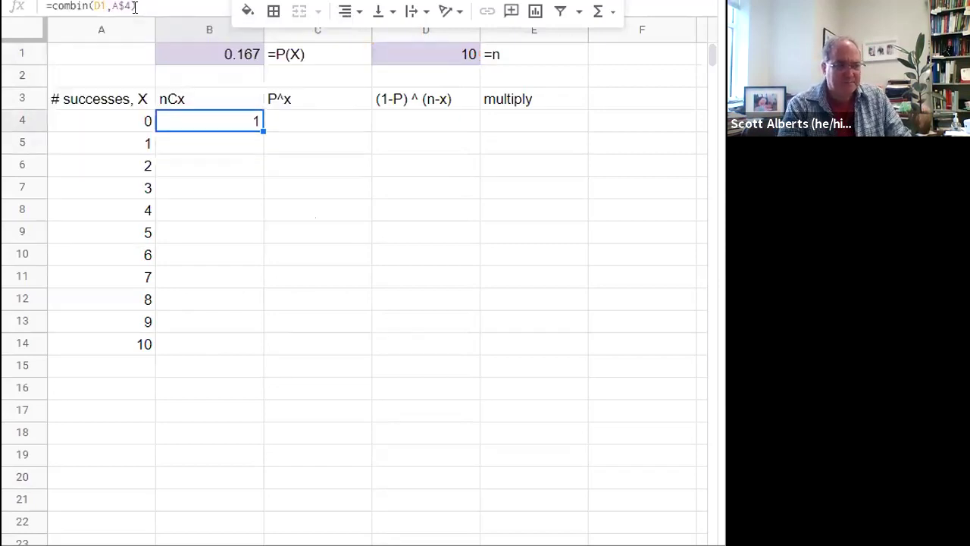
key("Right")
type("=")
key("Up")
key("Up")
key("Up")
key("Left")
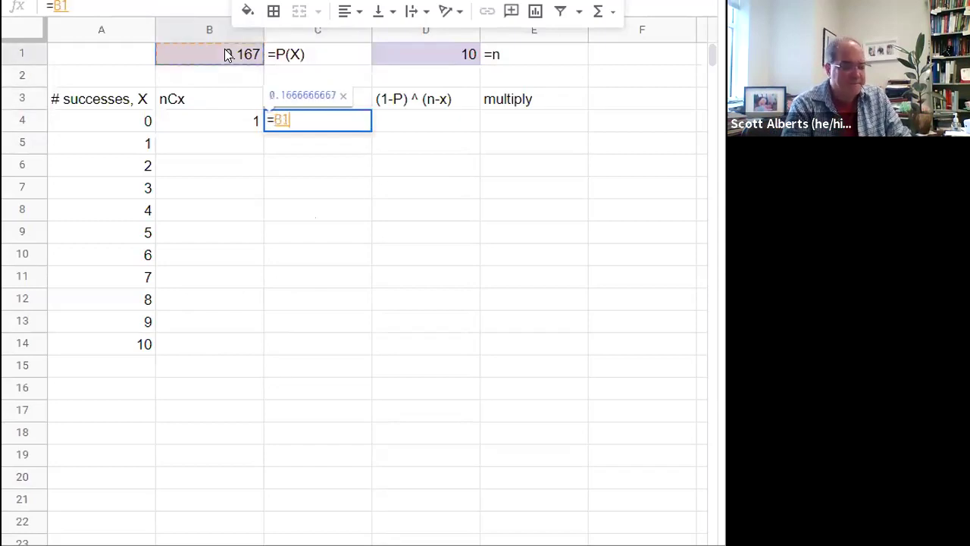
type("^")
key("Left")
key("Left")
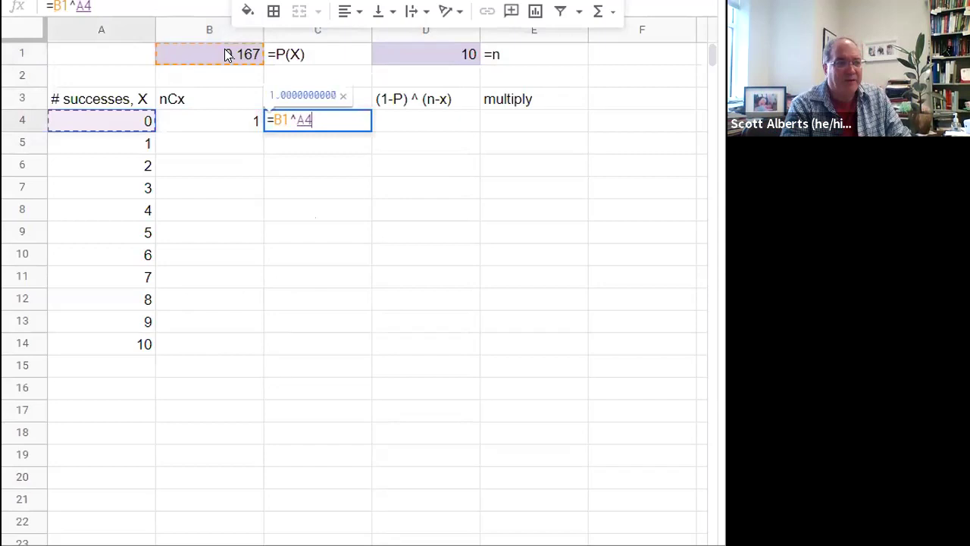
key("Return")
Step: Edit the formula in C4 to lock the row of the probability reference, making it =B$1^A4
key("Up")
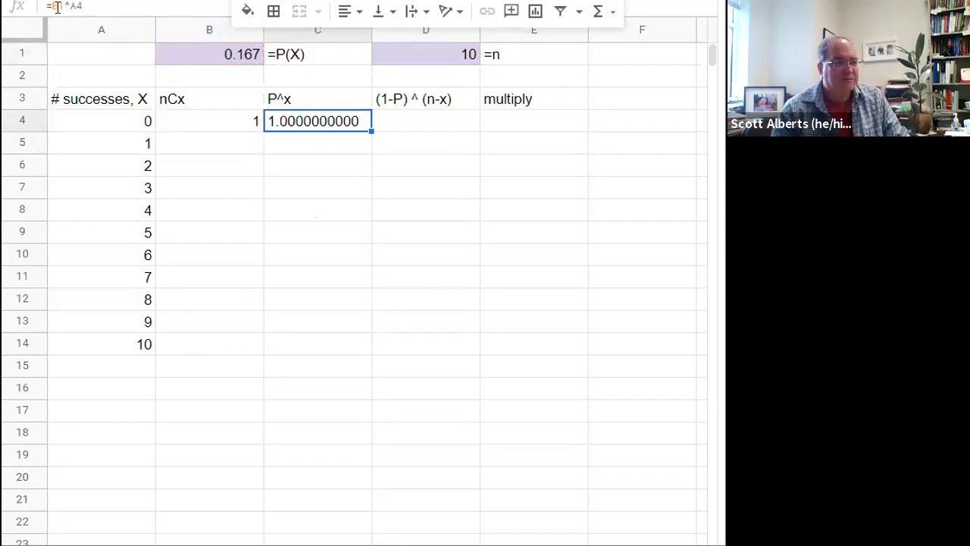
left_click(74, 14)
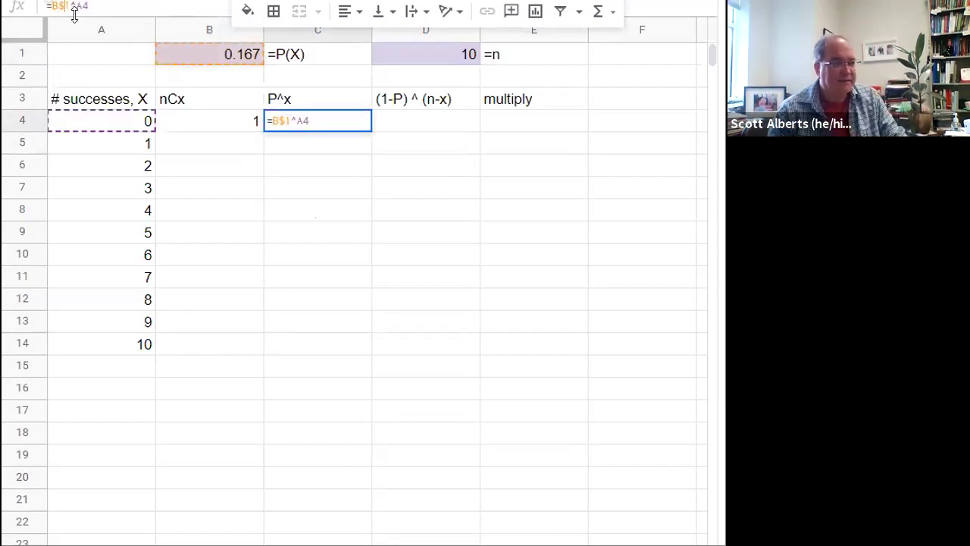
type("$")
key("Return")
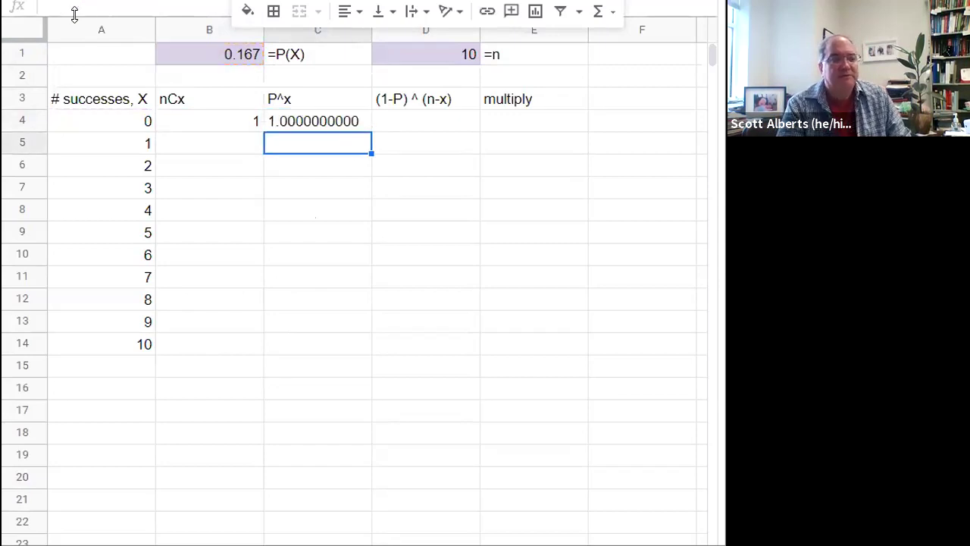
Step: Begin the formula in D4 with =(1-B1)^, referencing the probability cell instead of the letter p
key("Right")
key("Up")
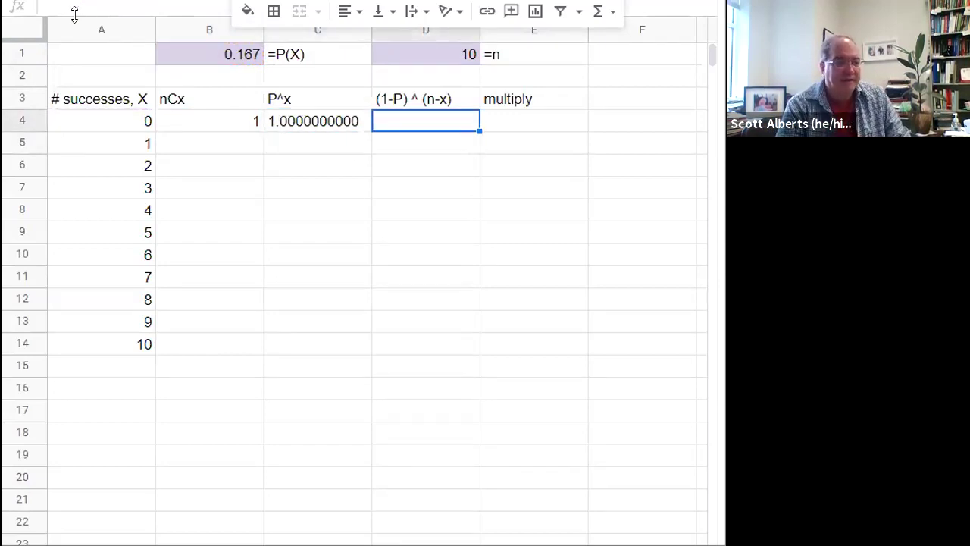
type("=1-")
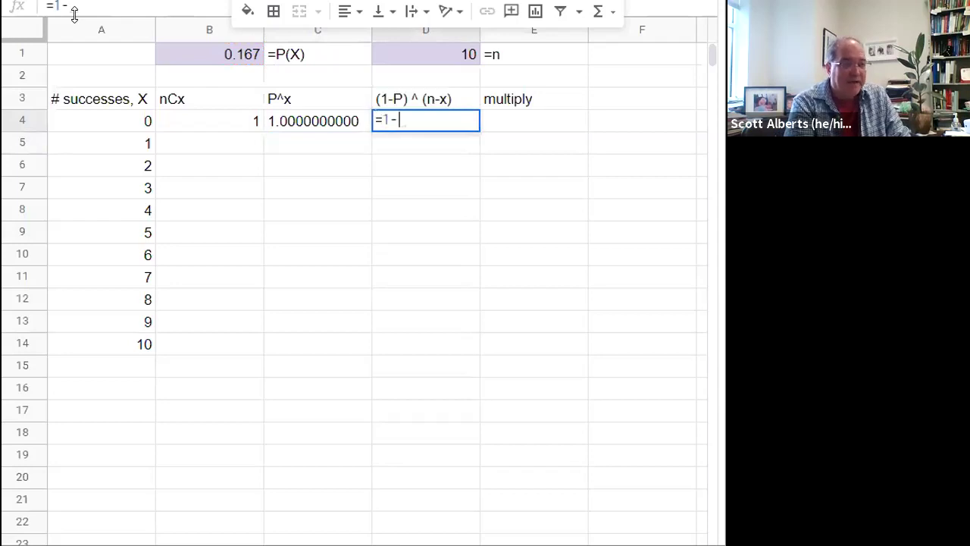
type("p")
key("BackSpace")
key("BackSpace")
key("BackSpace")
type("(1")
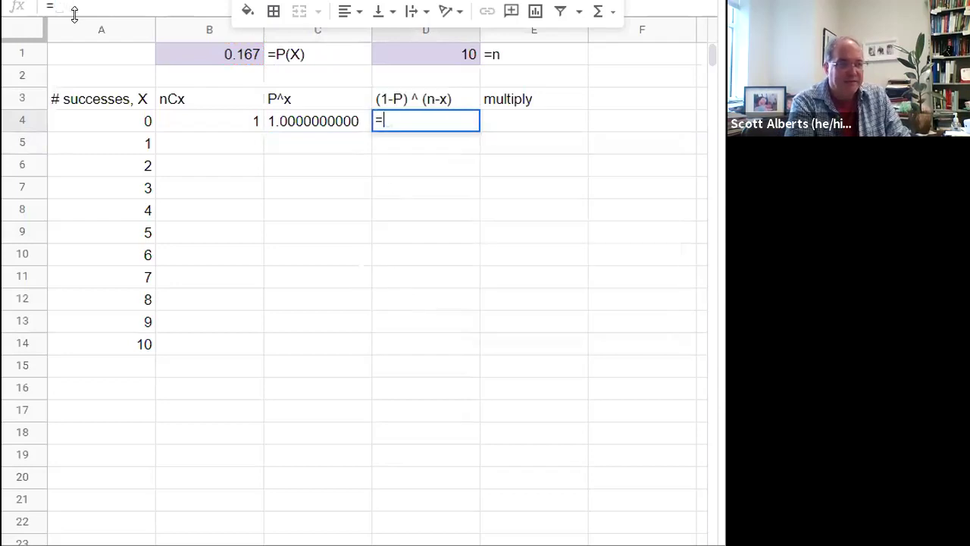
type("-p)")
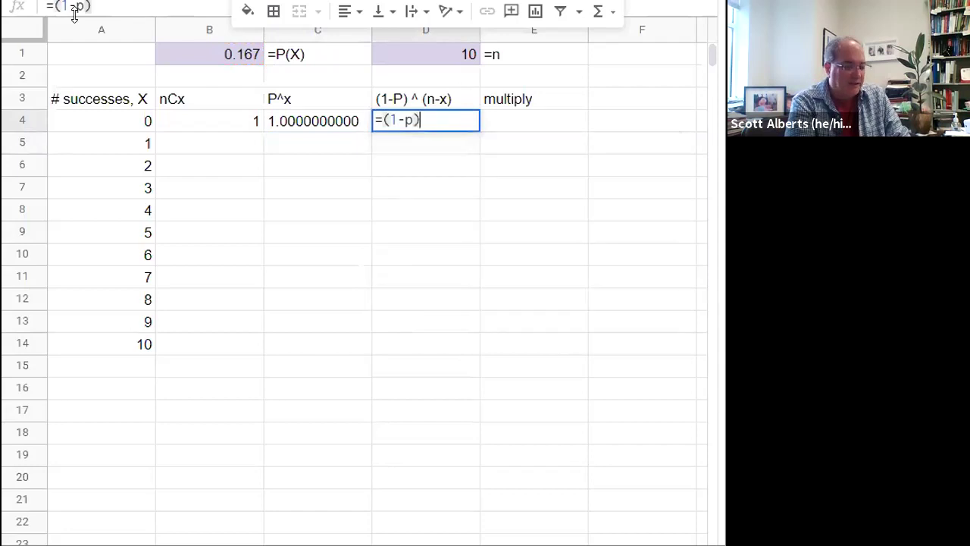
type("^")
key("BackSpace")
key("BackSpace")
key("BackSpace")
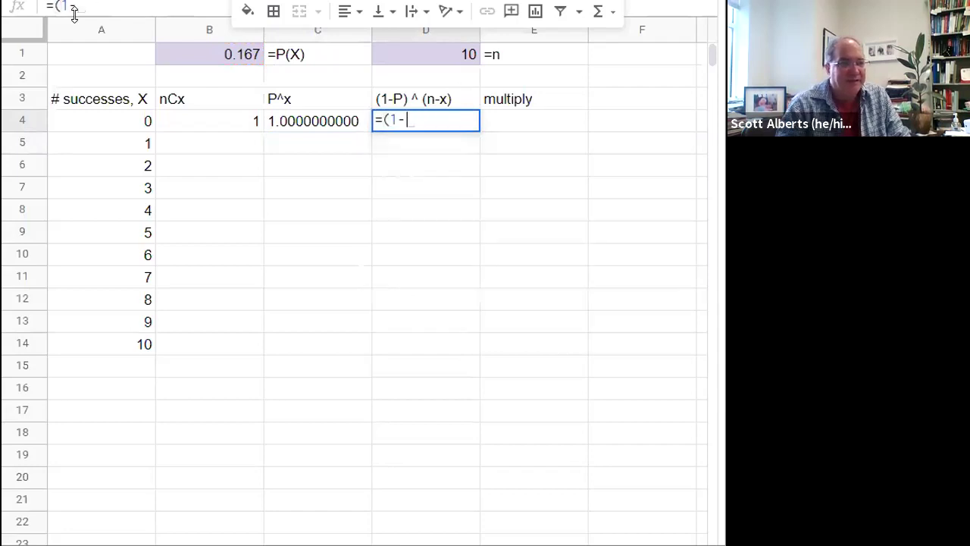
left_click(206, 53)
type(")^")
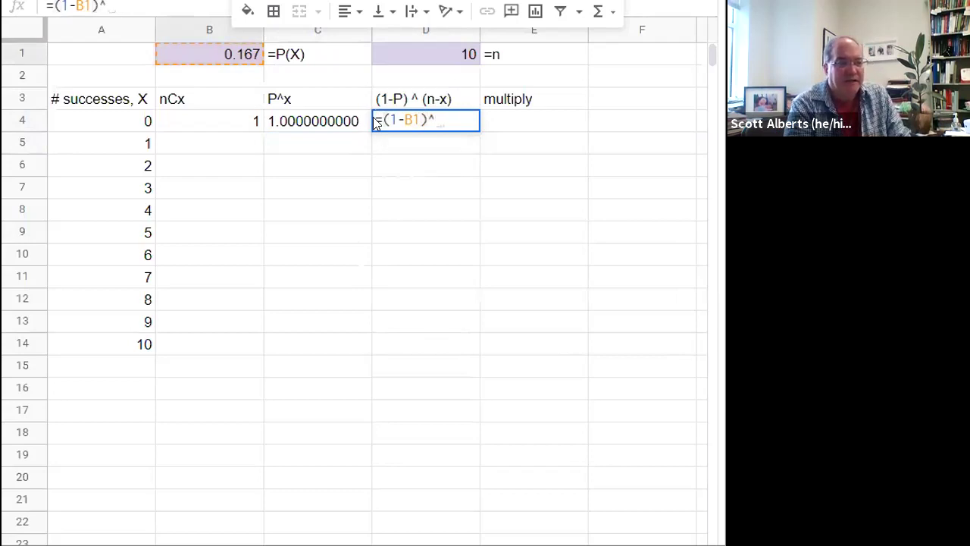
Step: Complete the D4 formula with the exponent (D1-A4) and commit it
type("(")
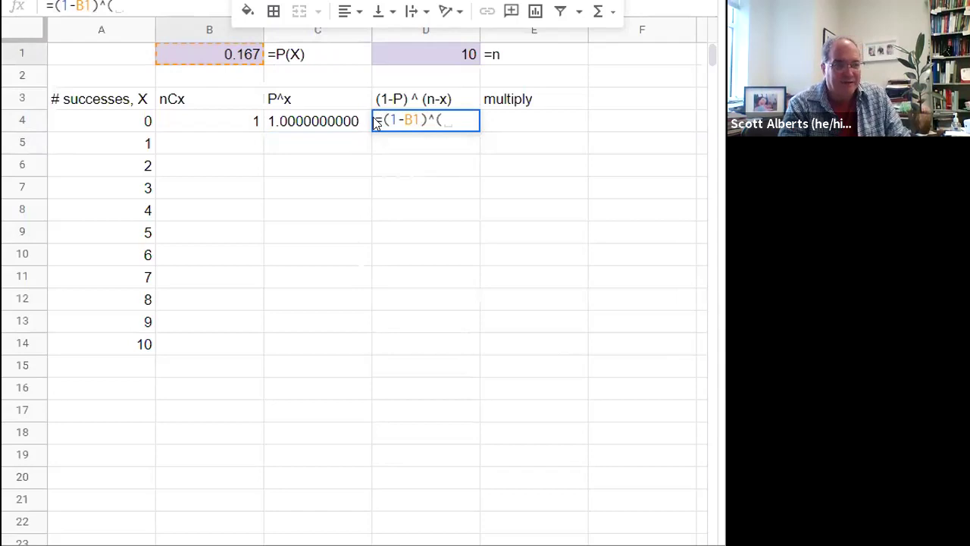
type("D1")
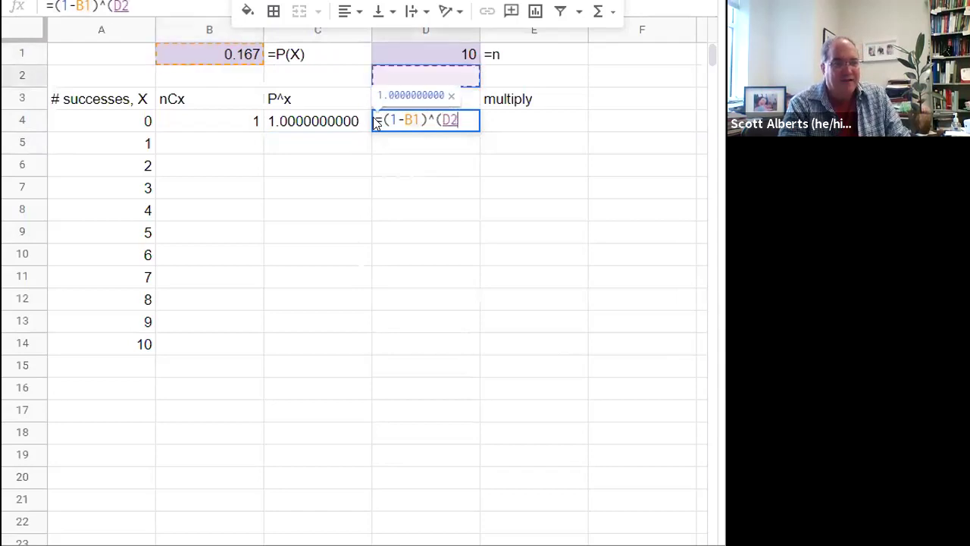
type("-")
key("Left")
key("Left")
key("Left")
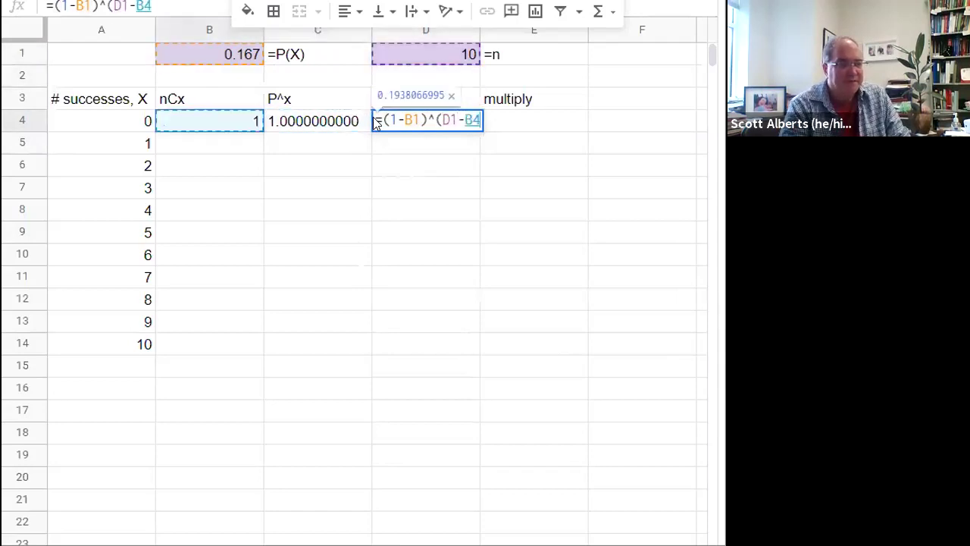
type(")")
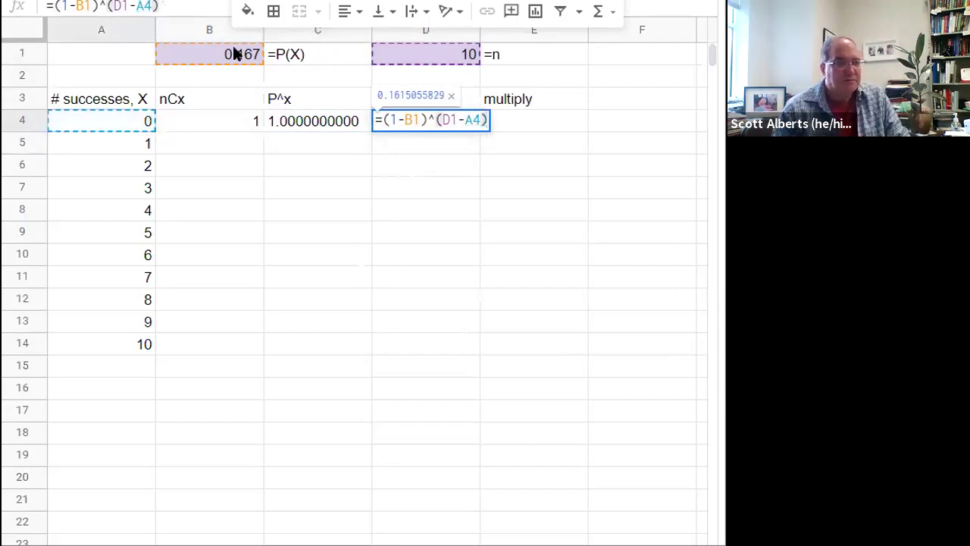
left_click(114, 6)
key("Return")
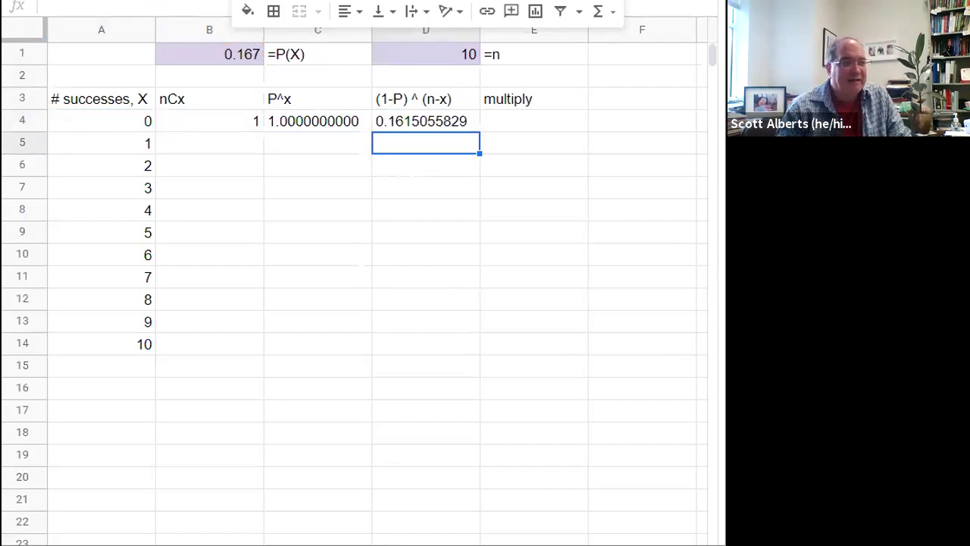
Step: Enter the product formula =D4*C4*B4 in E4 under the multiply header
key("alt+Tab")
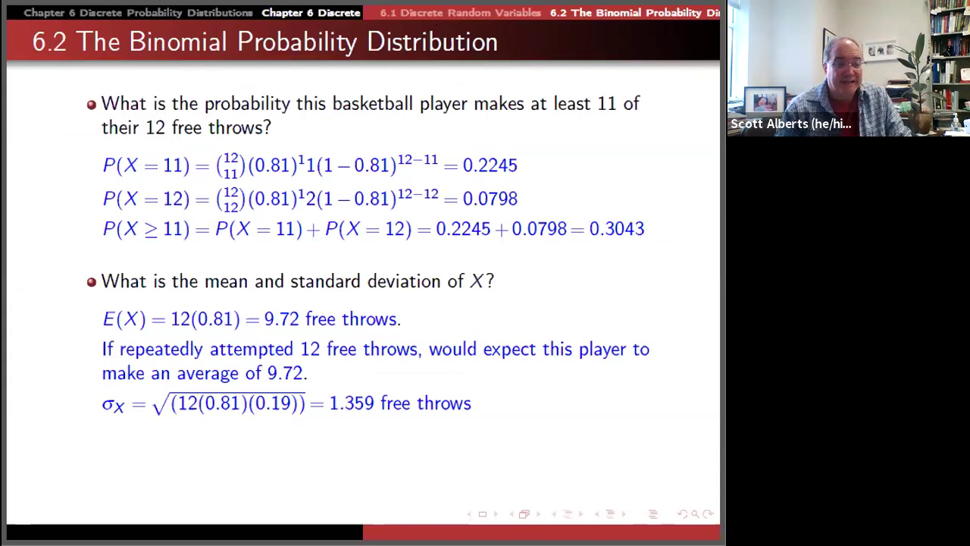
key("alt+Tab")
left_click(519, 129)
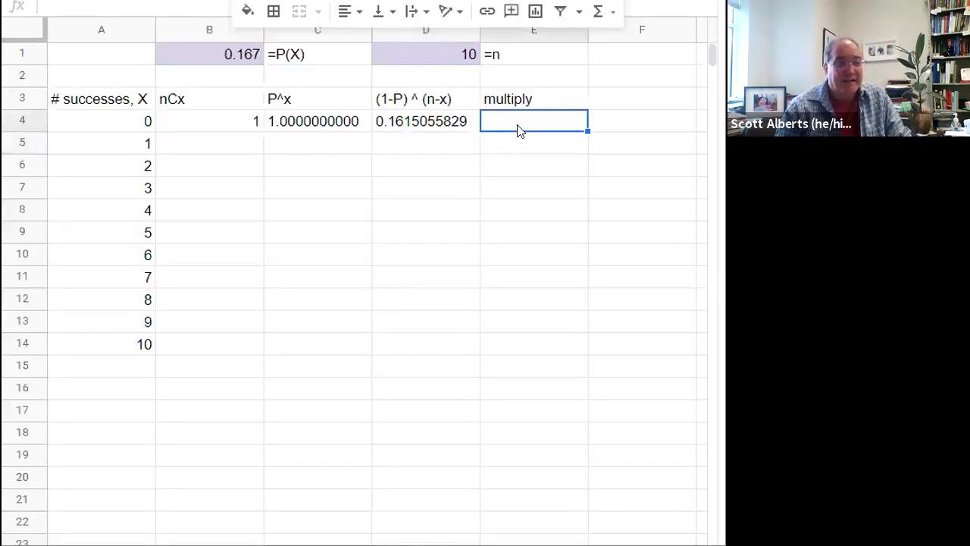
type("=D4*")
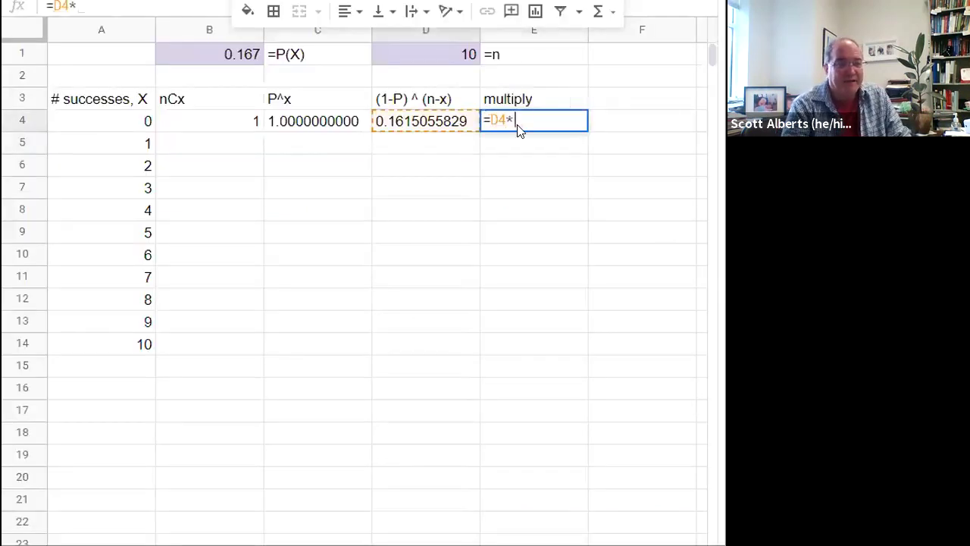
type("C4*B4")
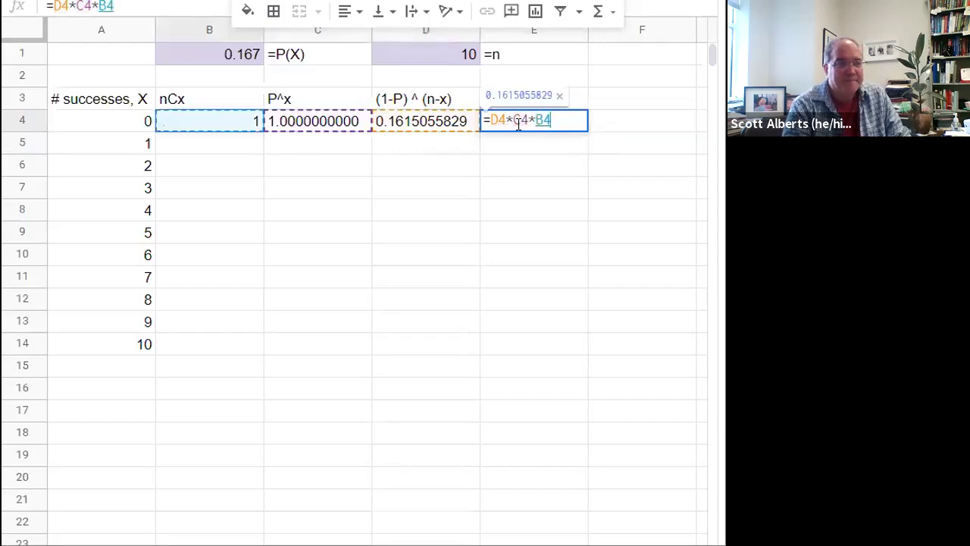
key("Return")
Step: Fill the formulas in B4:E4 down through row 14
left_click(519, 128)
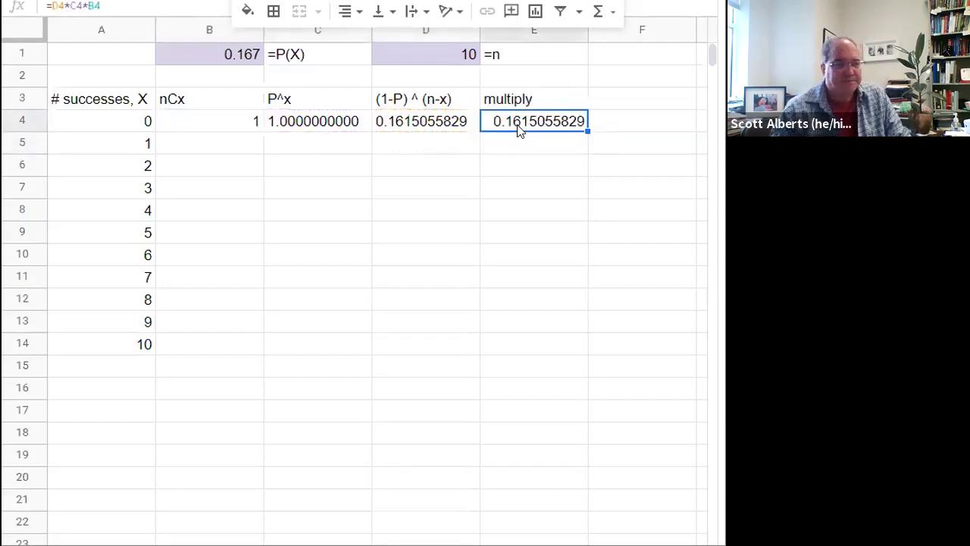
mouse_move(172, 128)
left_mouse_down()
mouse_move(576, 131)
mouse_move(585, 347)
left_mouse_up()
Step: Remove the dollar sign from the A$4 reference in the B4 formula, making it =combin(D1,A4)
left_click(237, 121)
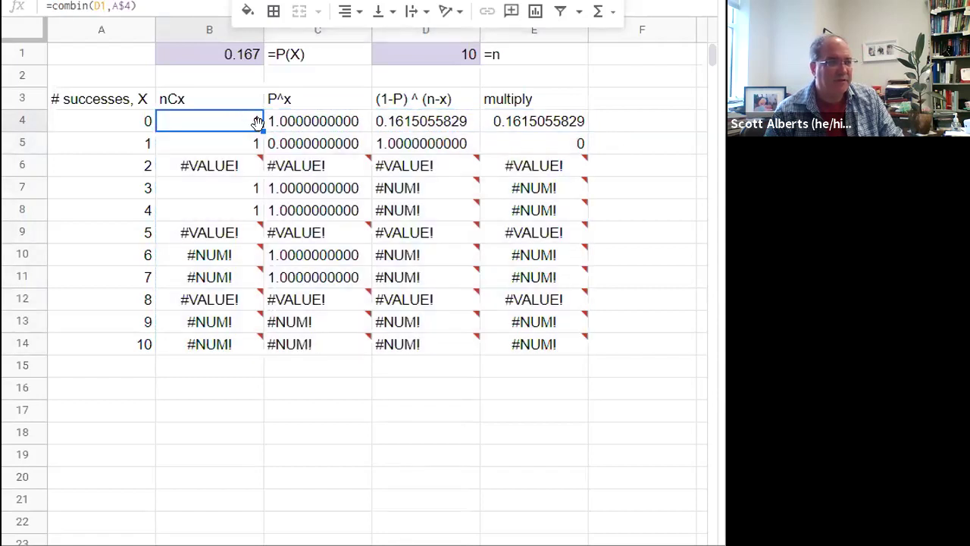
left_click(115, 8)
key("Delete")
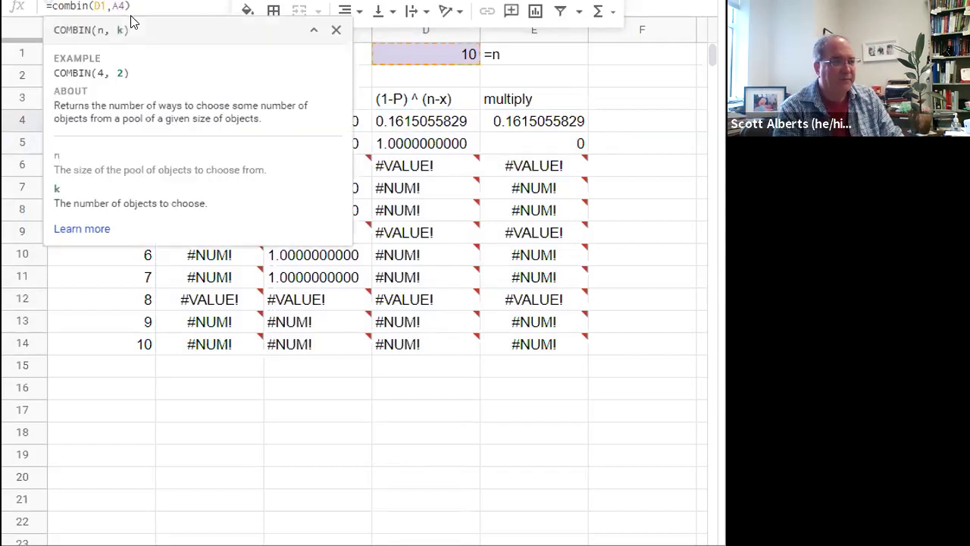
Step: Change the B4 formula to =combin($D1,A4) and fill it down to B14
key("Left")
key("Left")
type("$")
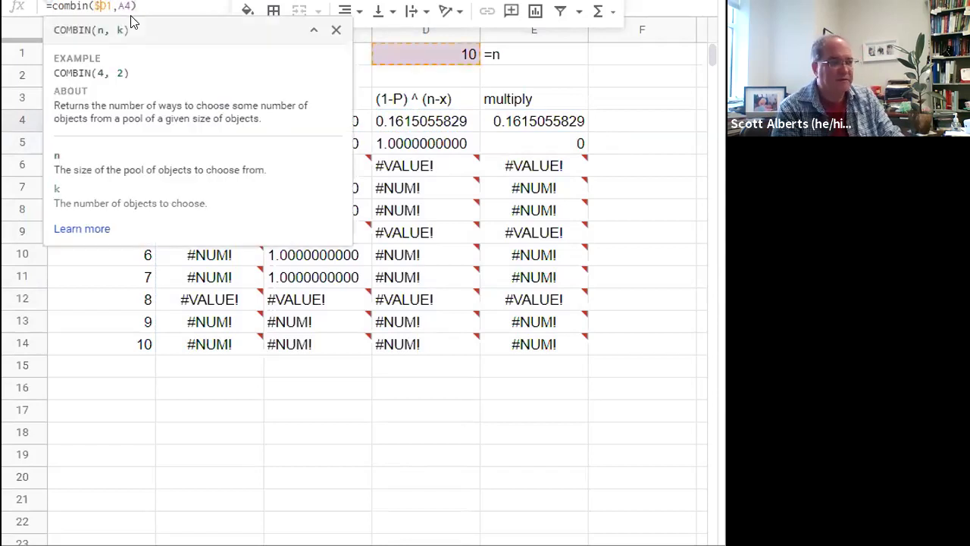
key("Return")
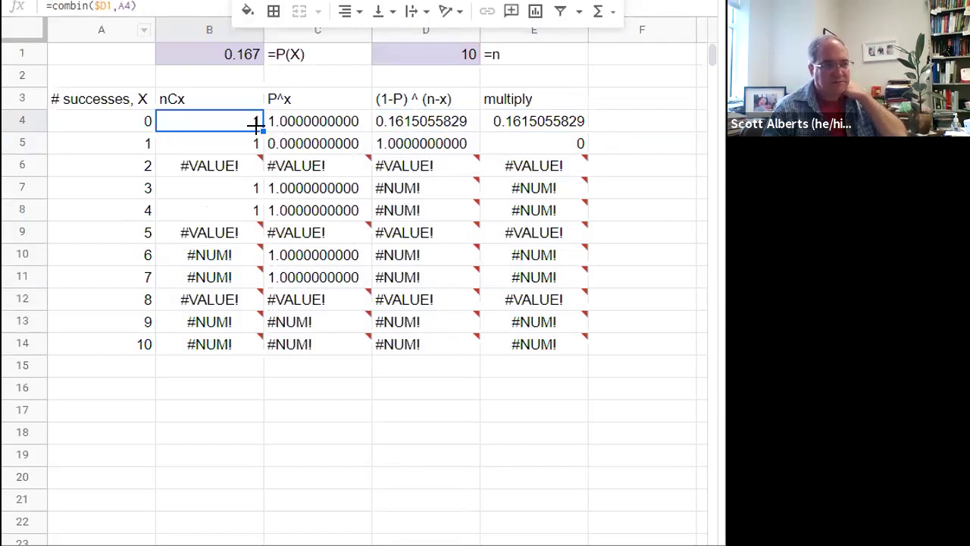
left_click_drag(261, 130, 257, 342)
Step: Change the B4 formula to =combin(D$1,A4) and fill it down to B14
left_click(231, 120)
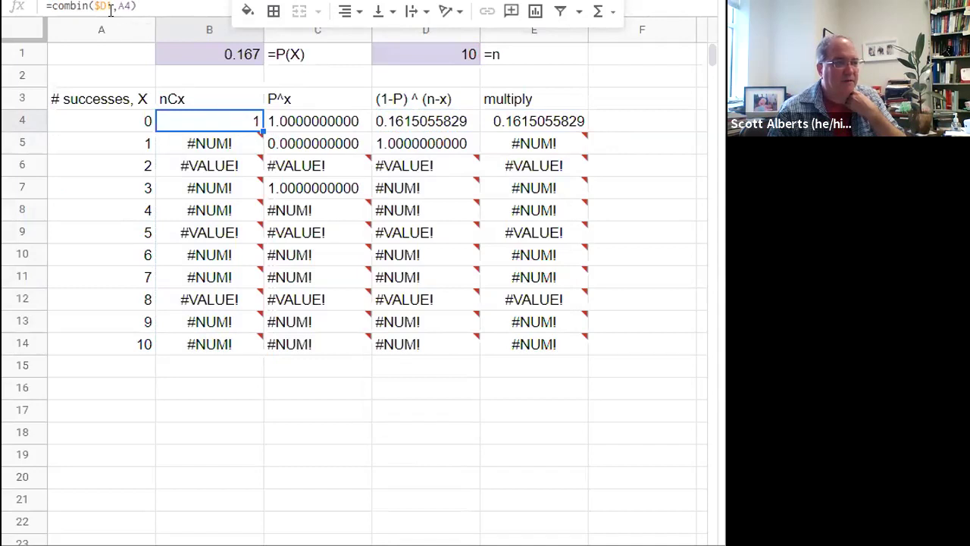
left_click(109, 7)
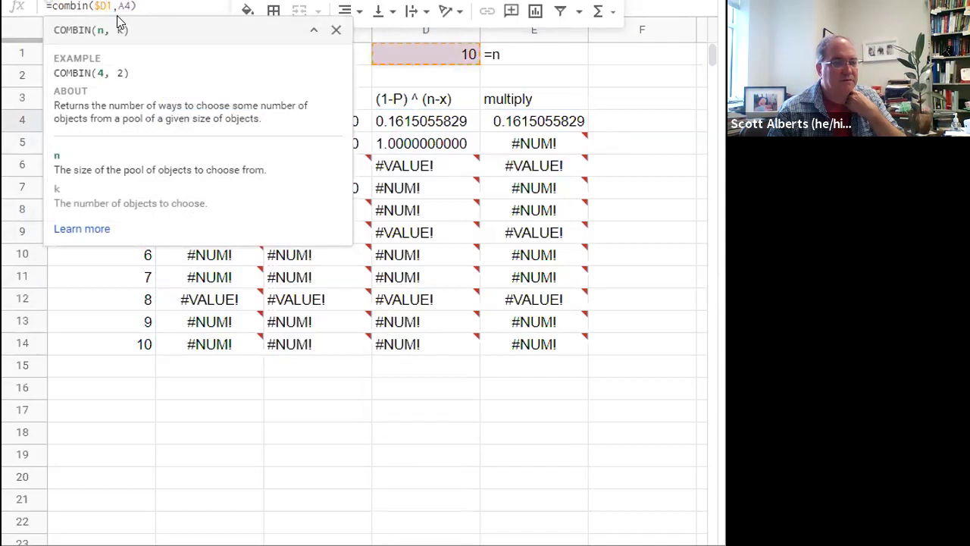
type("$")
key("Left")
key("Left")
key("BackSpace")
key("Return")
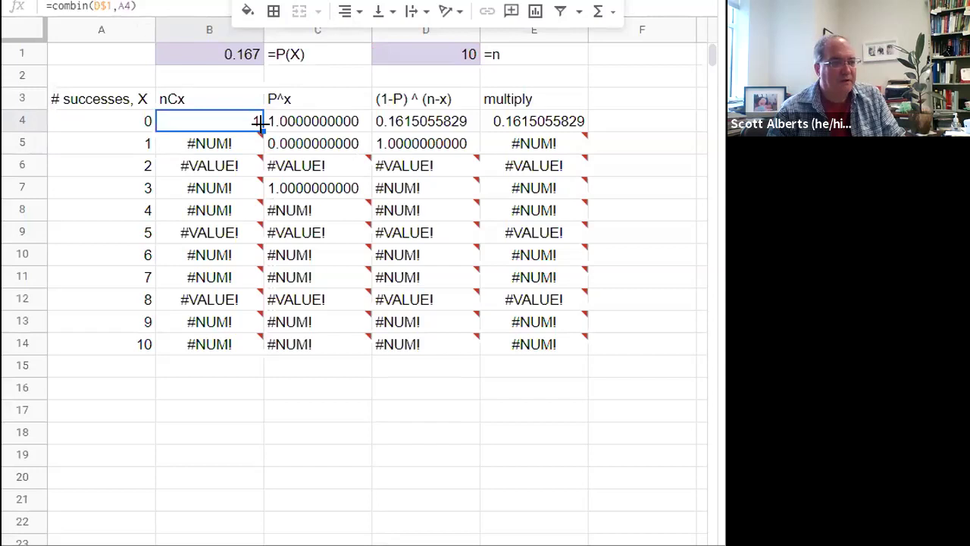
left_click_drag(260, 187, 265, 345)
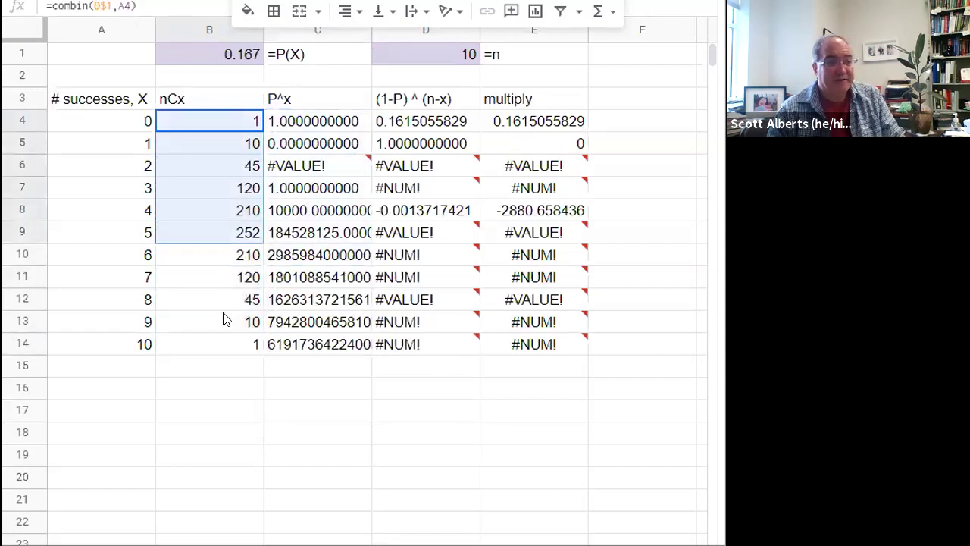
Step: Change the P^x formula in C4 to =$B$1^A4 and fill it down to C14
left_click(202, 238, "shift")
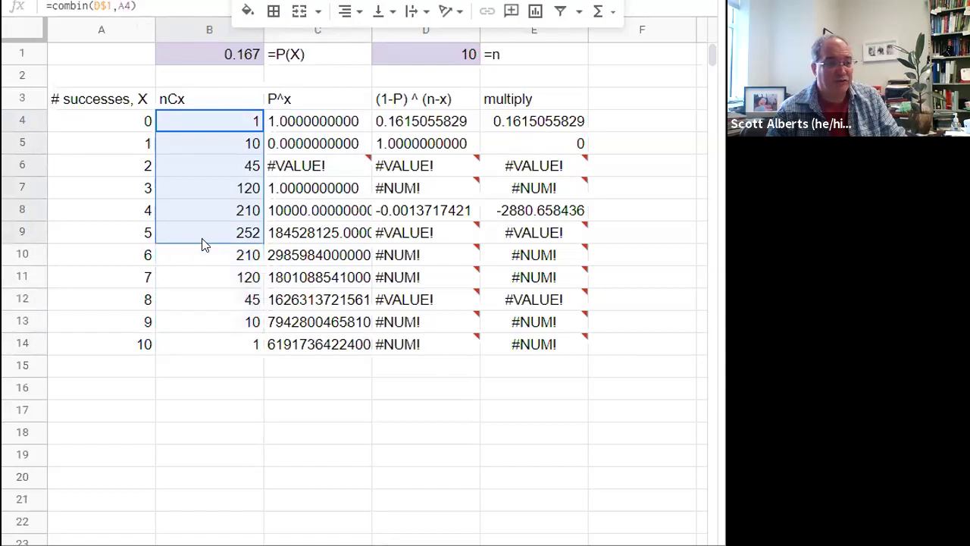
left_click(199, 237)
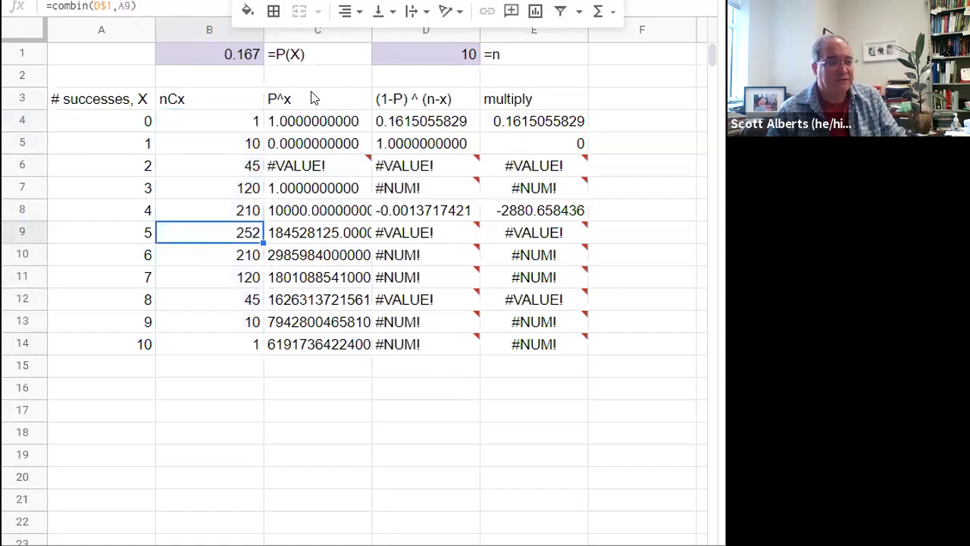
left_click(311, 103)
left_click(313, 123)
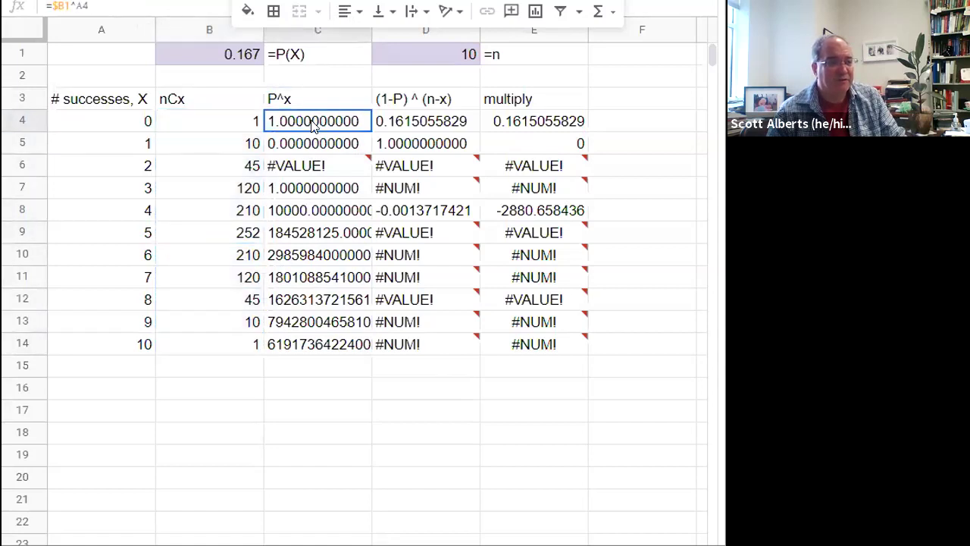
left_click(71, 7)
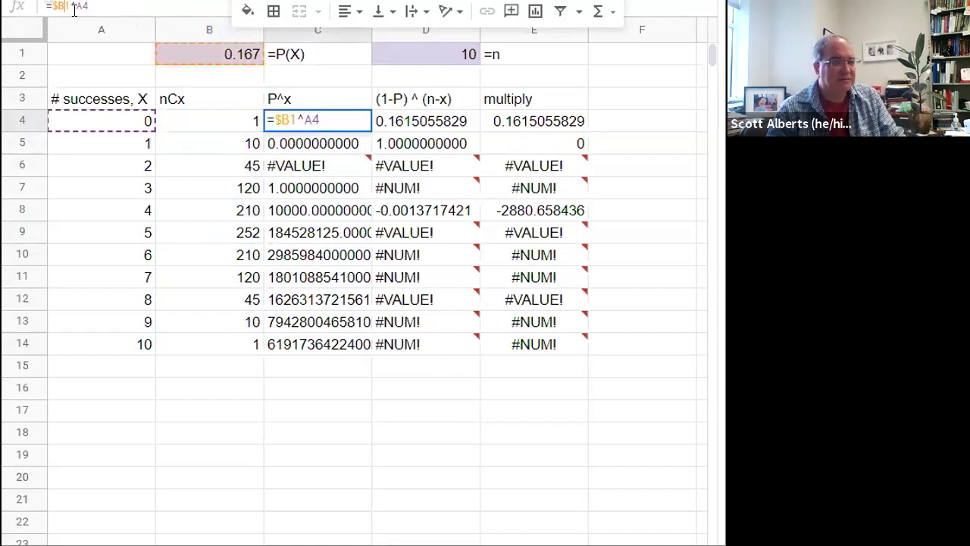
type("$")
key("Return")
key("Up")
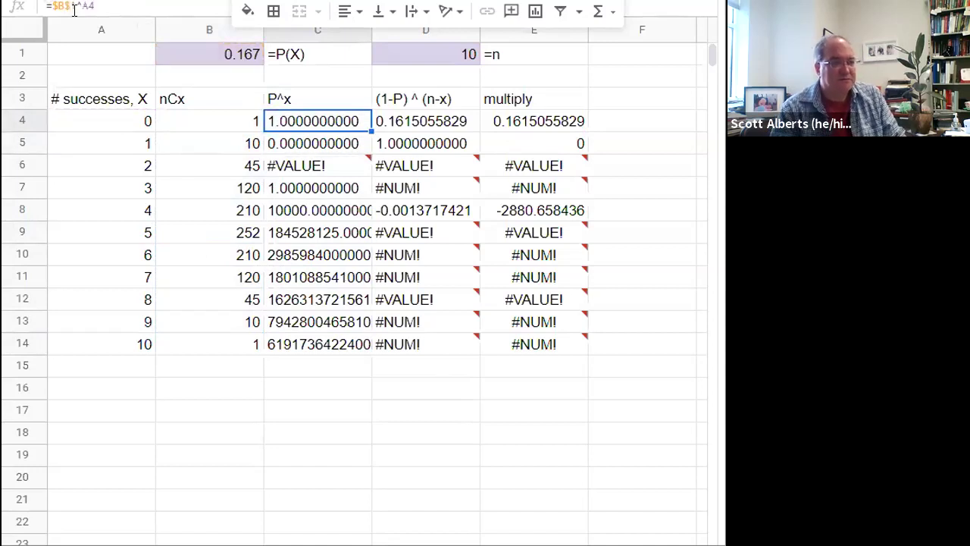
left_click_drag(364, 127, 366, 346)
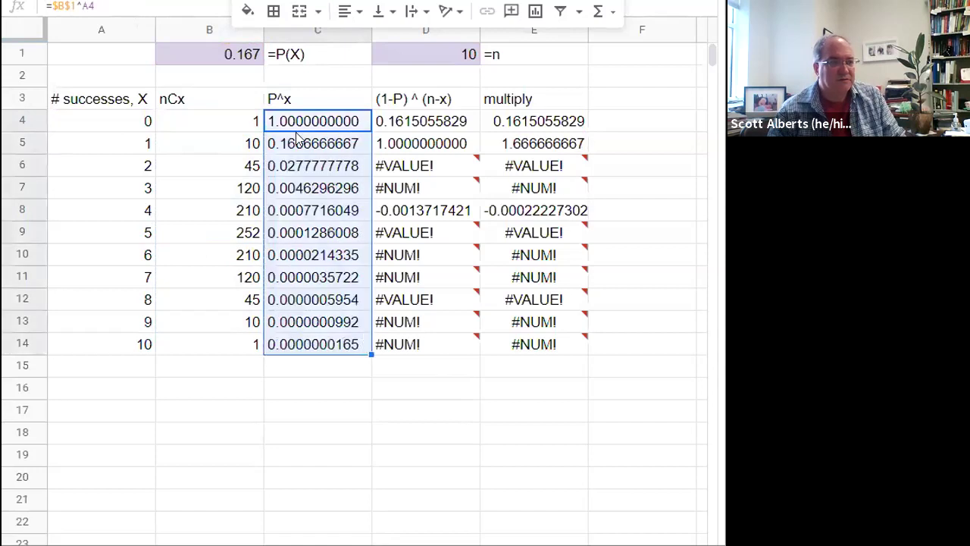
Step: Change the D4 formula to =(1-$B$1)^($D$1-A4) and fill it down to D14
left_click(293, 125)
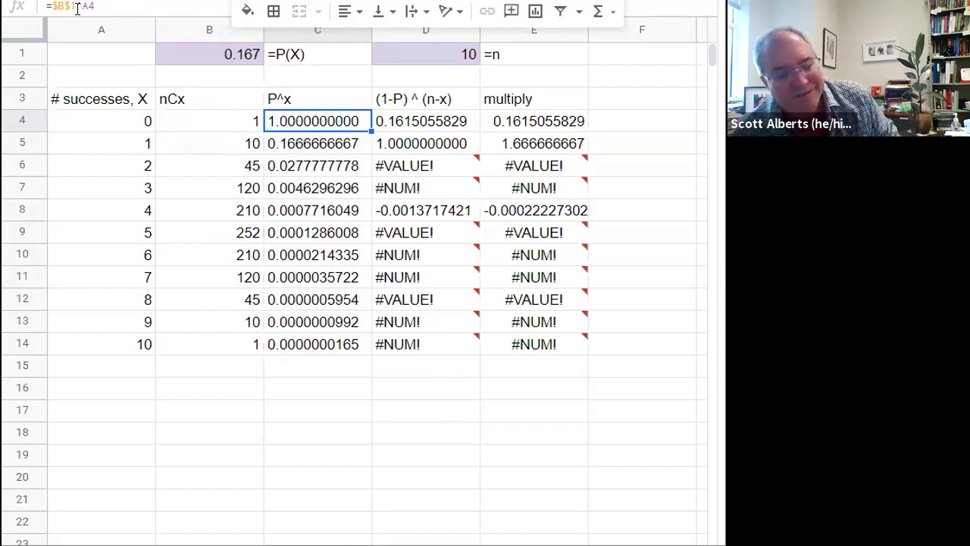
left_click(394, 127)
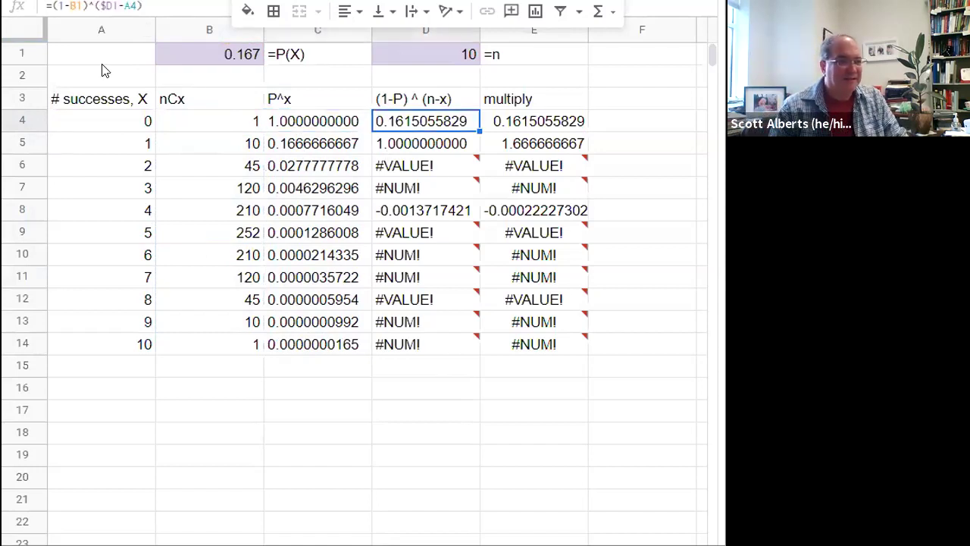
left_click(68, 6)
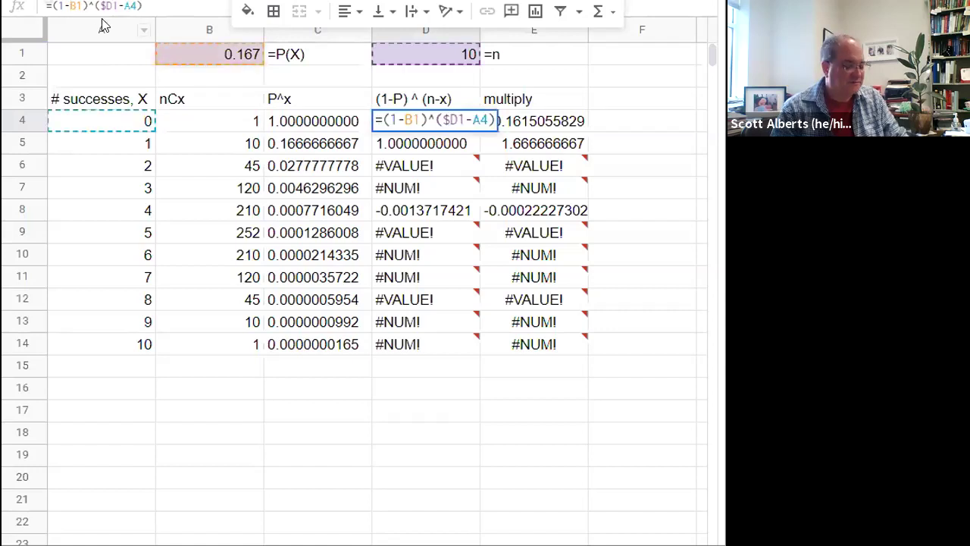
key("F4")
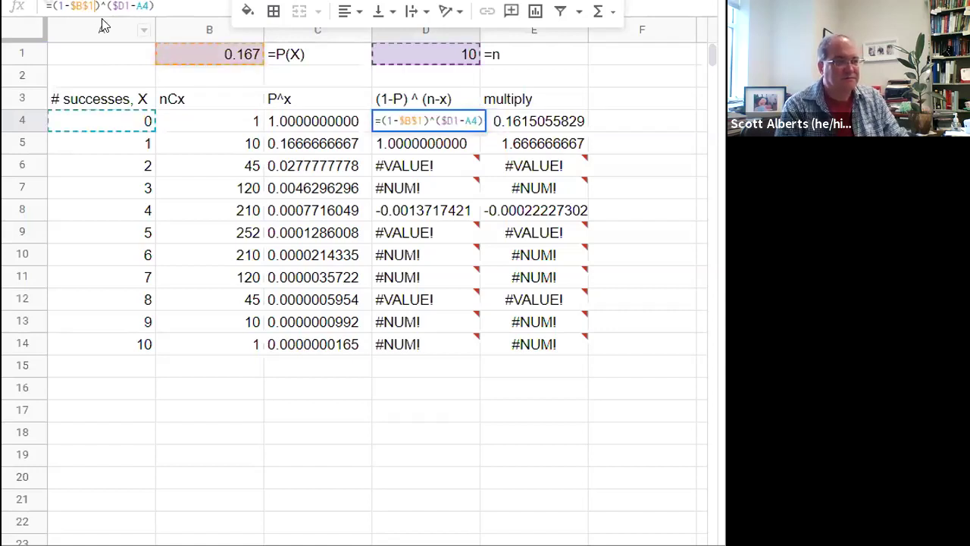
key("Right")
key("Right")
key("Right")
key("Right")
key("Right")
key("Right")
key("F4")
key("Return")
key("Up")
left_click_drag(476, 129, 472, 342)
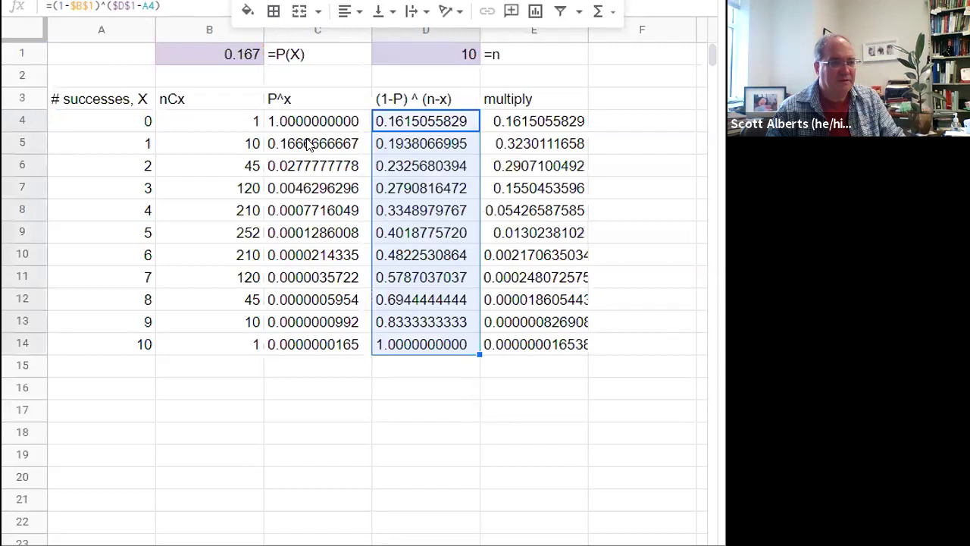
Step: Format C4:D14 with five decimal places and centre the values
left_click_drag(302, 115, 425, 343)
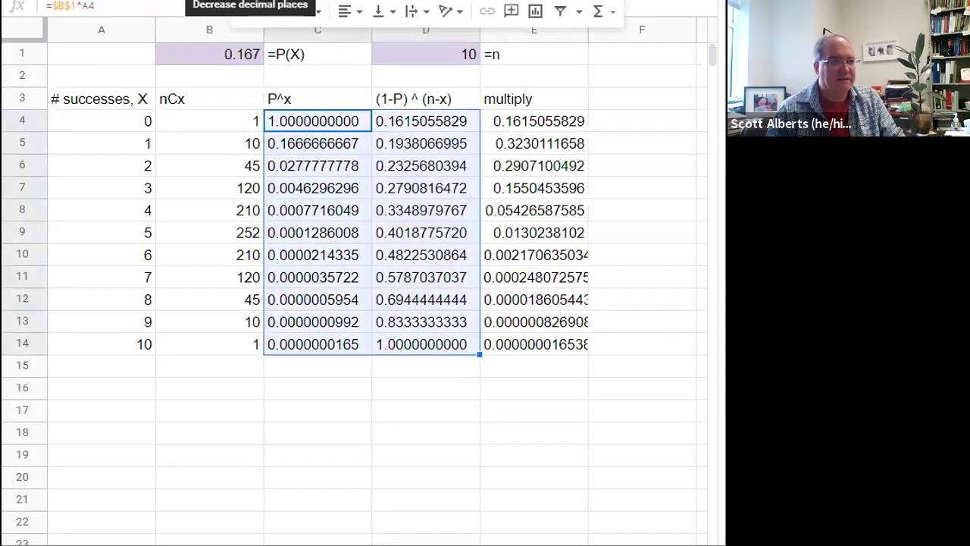
left_click(250, 1)
left_click(250, 2)
left_click(251, 2)
left_click(251, 1)
left_click(250, 2)
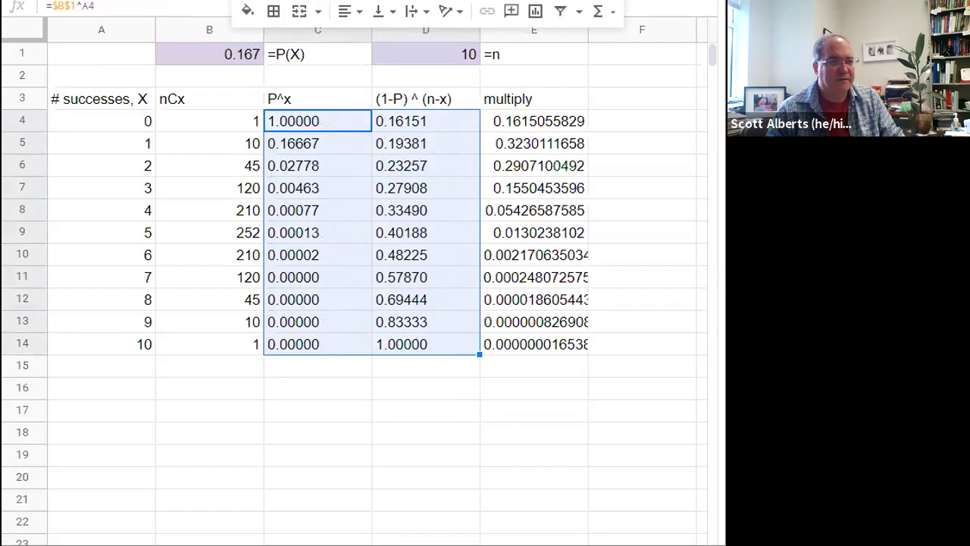
left_click(347, 11)
left_click(362, 41)
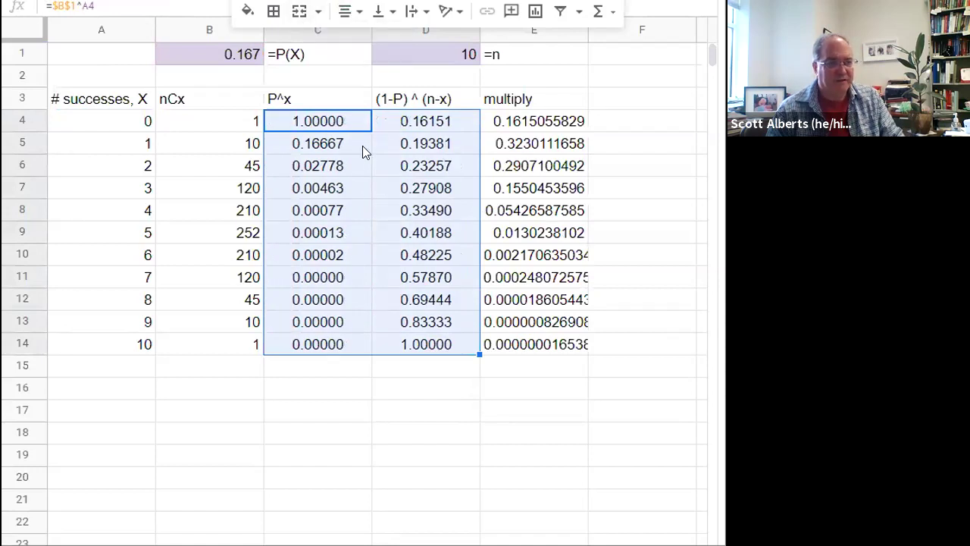
left_click(430, 349)
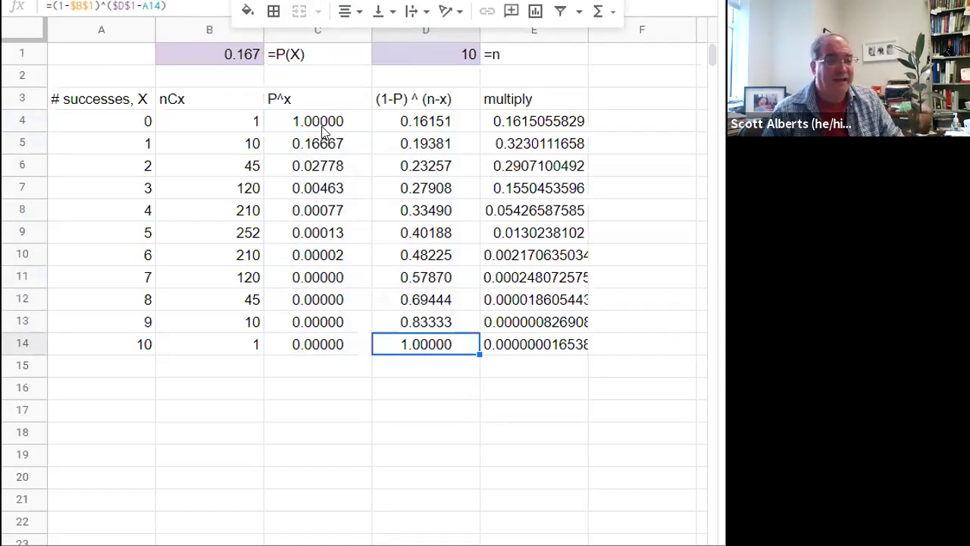
Step: Format the multiply column, E4:E14, with eight decimal places
left_click_drag(317, 124, 329, 342)
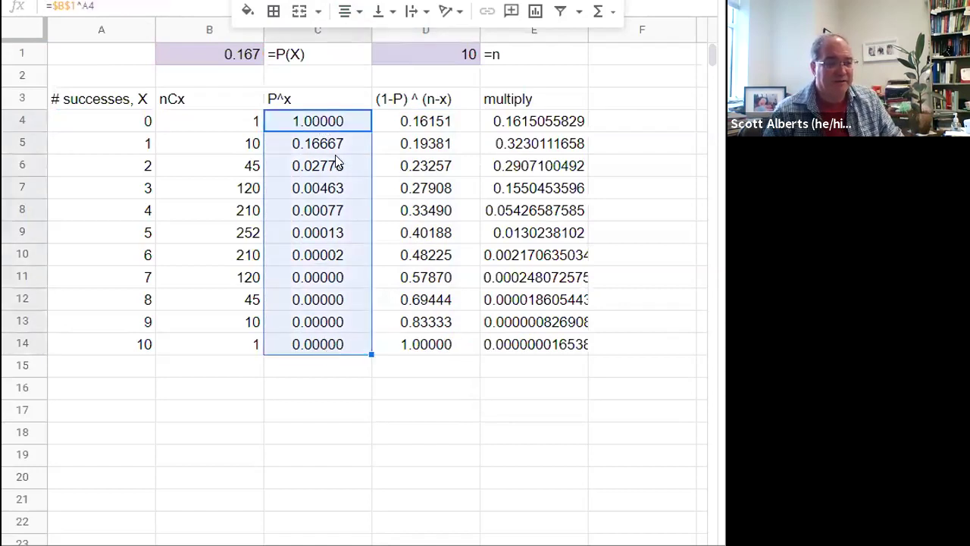
left_click_drag(462, 126, 462, 343)
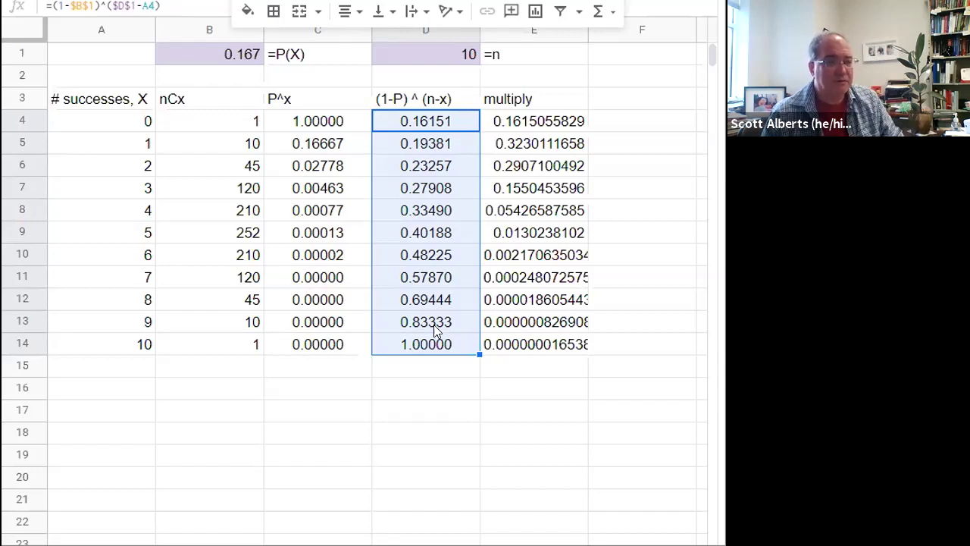
left_click_drag(535, 122, 535, 345)
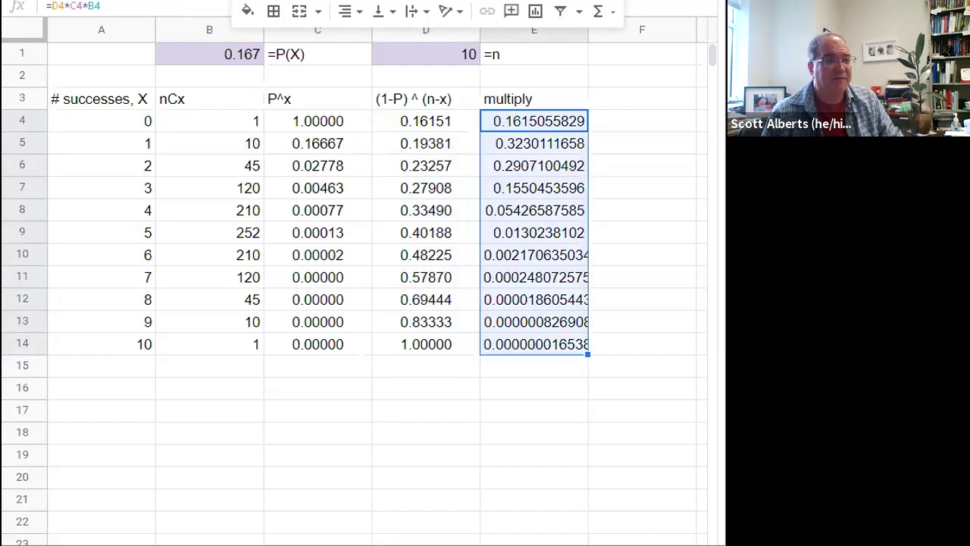
left_click(250, 2)
left_click(250, 1)
left_click(251, 1)
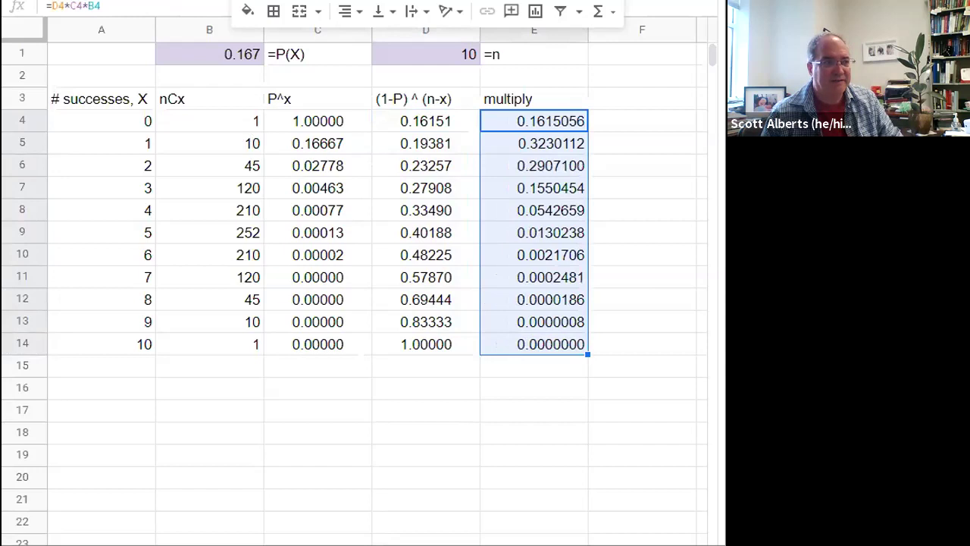
left_click(272, 2)
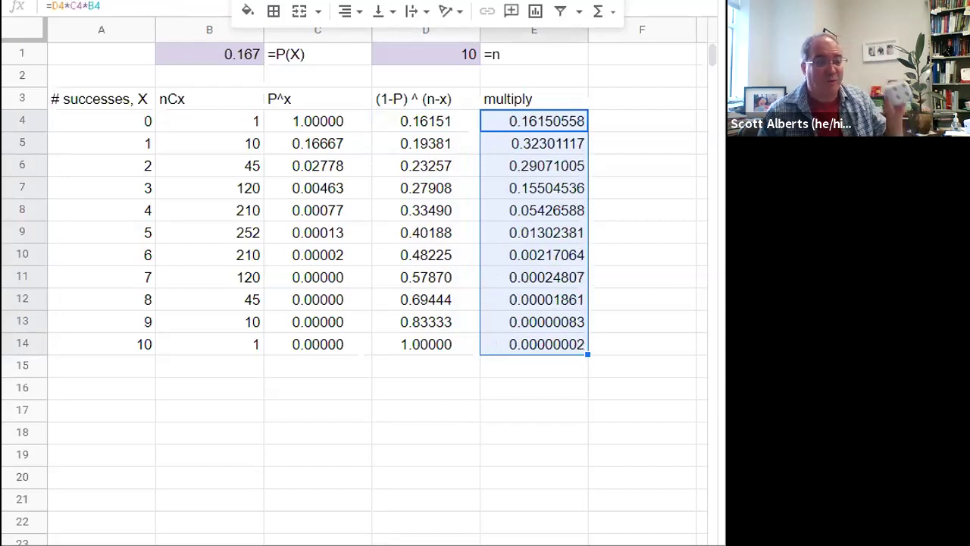
Step: Enter a SUM formula in E16 that totals the probabilities in E4:E14
left_click(534, 353)
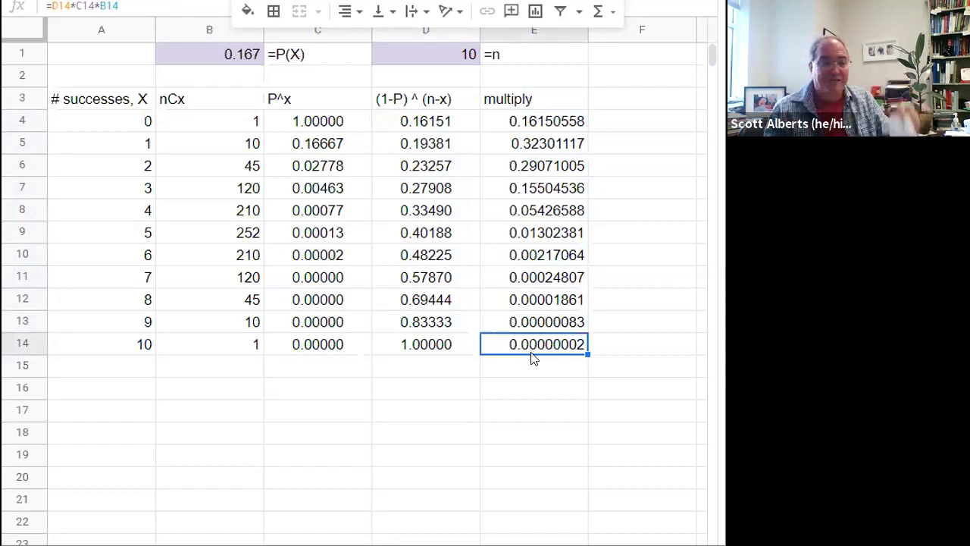
left_click(520, 385)
type("=sum")
key("Up")
key("Up")
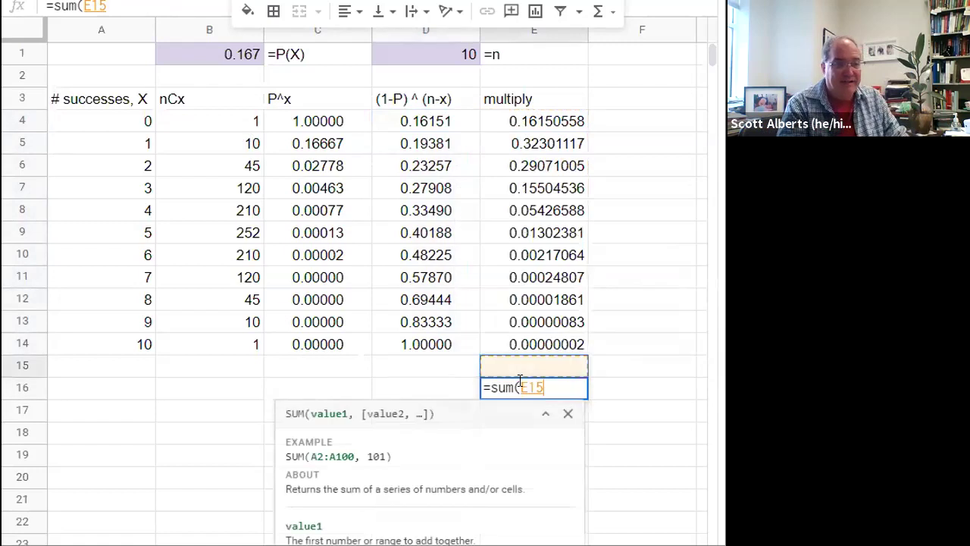
key("shift+Up")
key("shift+Up")
key("shift+Up")
key("shift+Up")
key("shift+Up")
key("shift+Up")
key("shift+Up")
key("shift+Up")
key("shift+Up")
key("shift+Up")
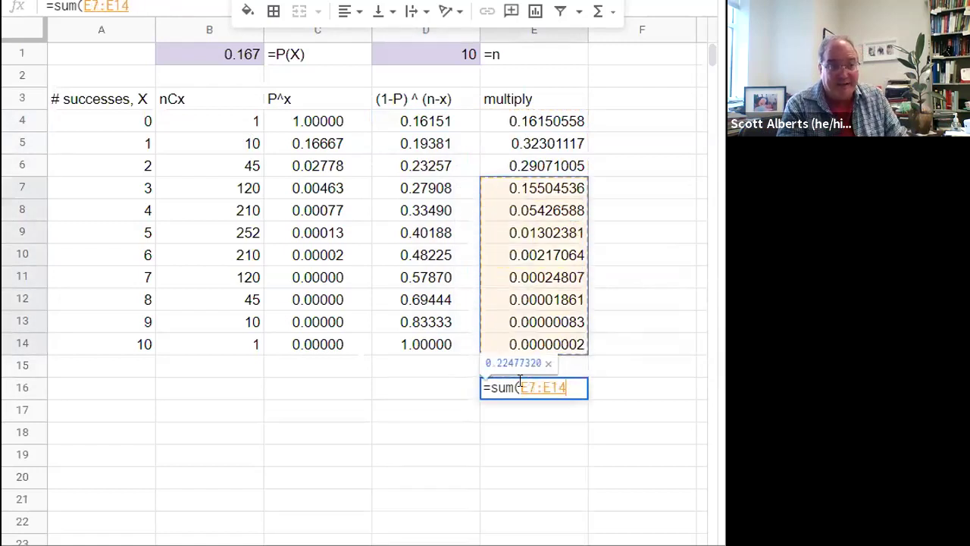
key("Return")
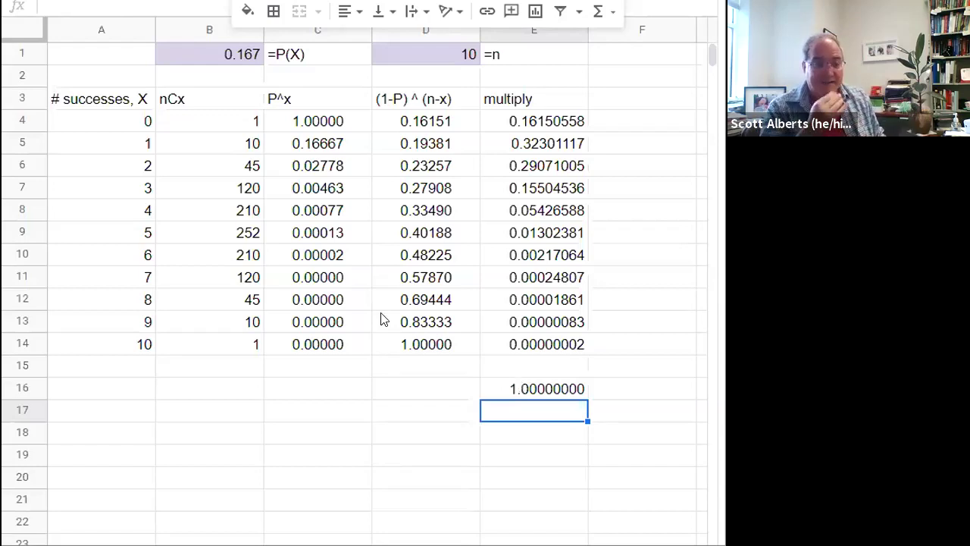
Step: Copy the whole table A1:E16 and paste the copy starting at G1
left_click(121, 60)
left_click(553, 397, "shift")
key("ctrl+c")
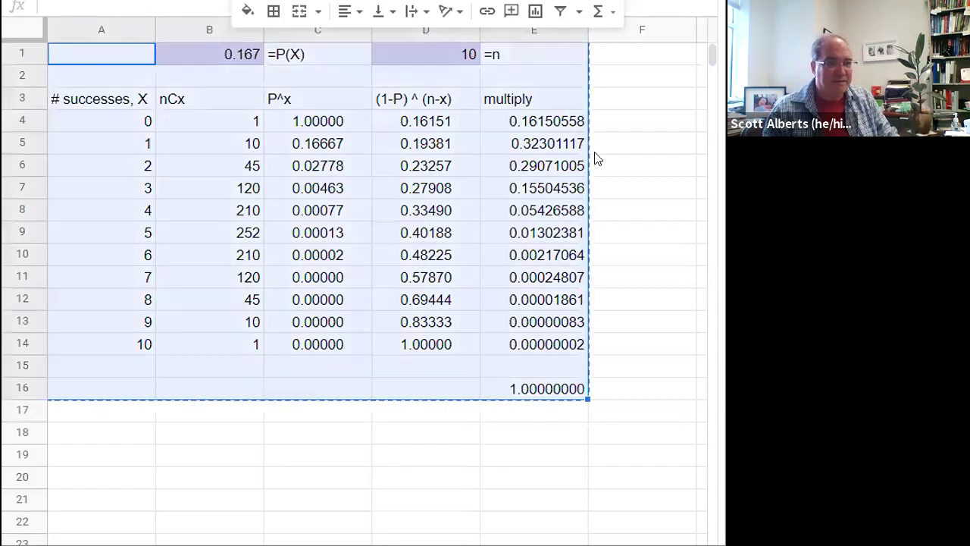
left_click(696, 58)
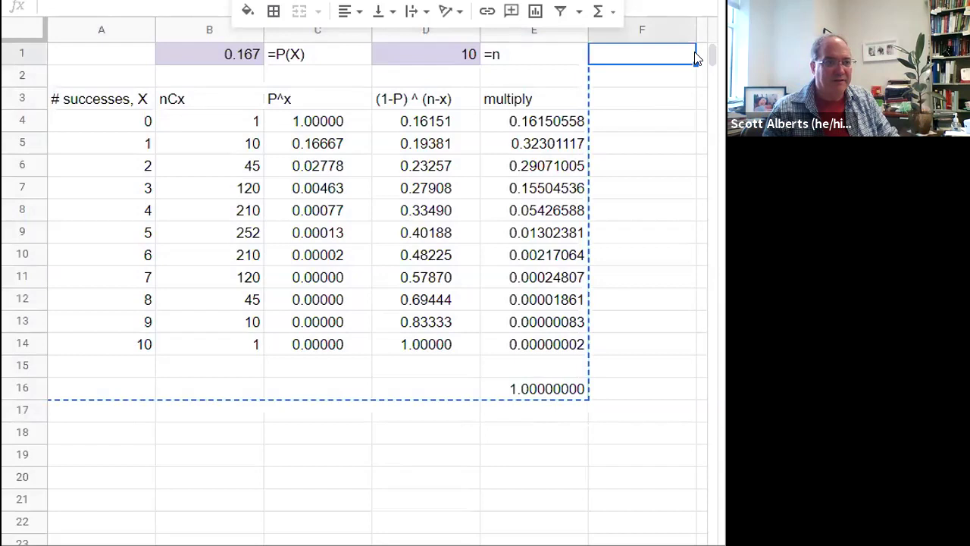
left_click(701, 54)
key("ctrl+v")
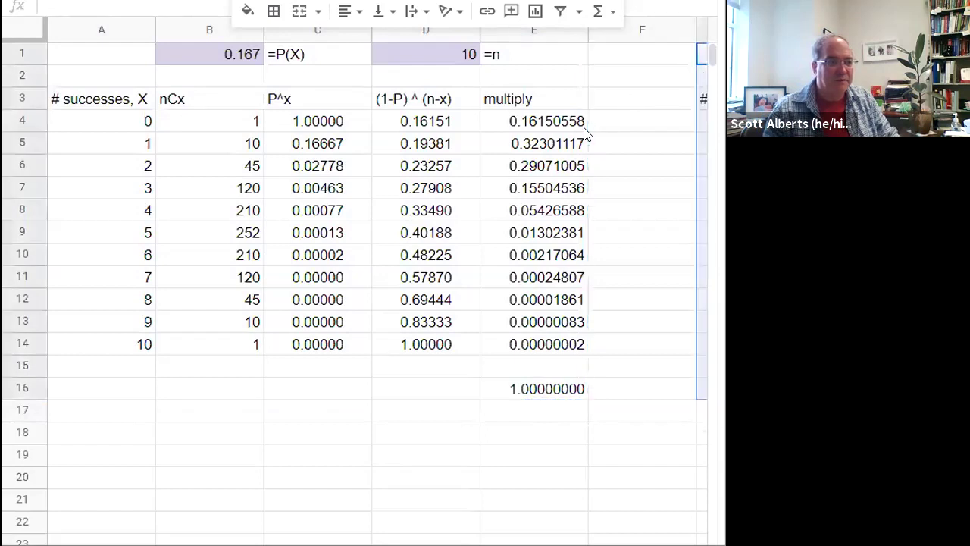
left_click(483, 133)
key("Home")
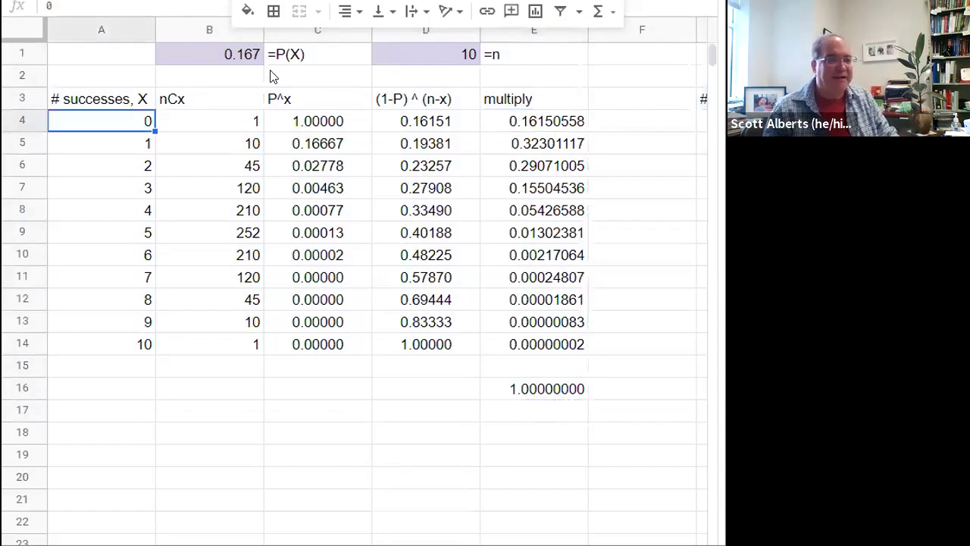
Step: Look up the two-dice probability of rolling 8 on the dice sheet and set P(X) in B1 to +5/36
left_click(220, 62)
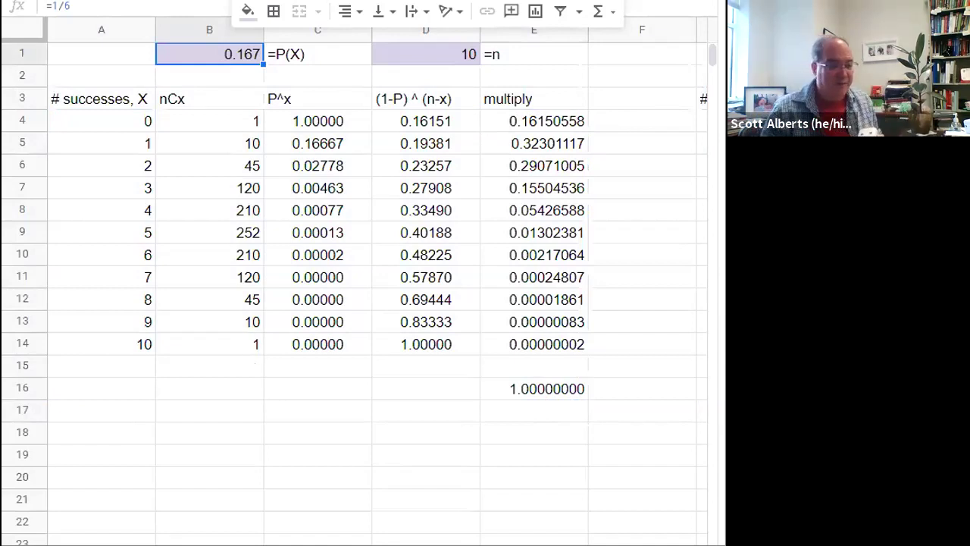
key("ctrl+shift+Page_Down")
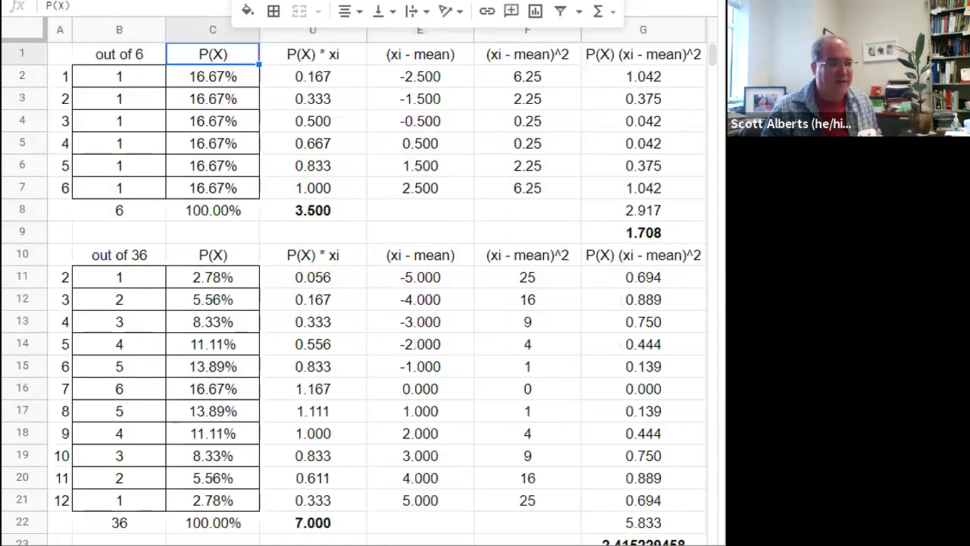
left_click(190, 151)
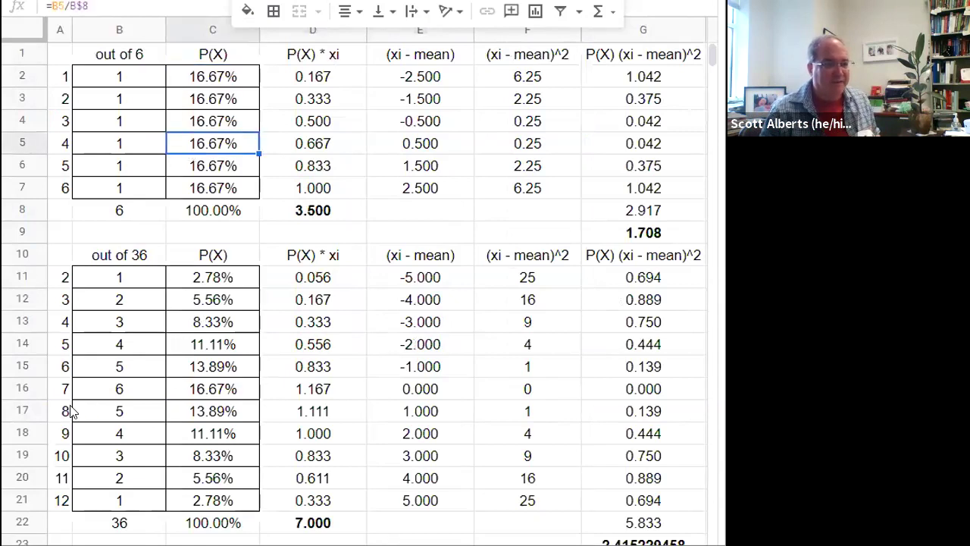
left_click(197, 411)
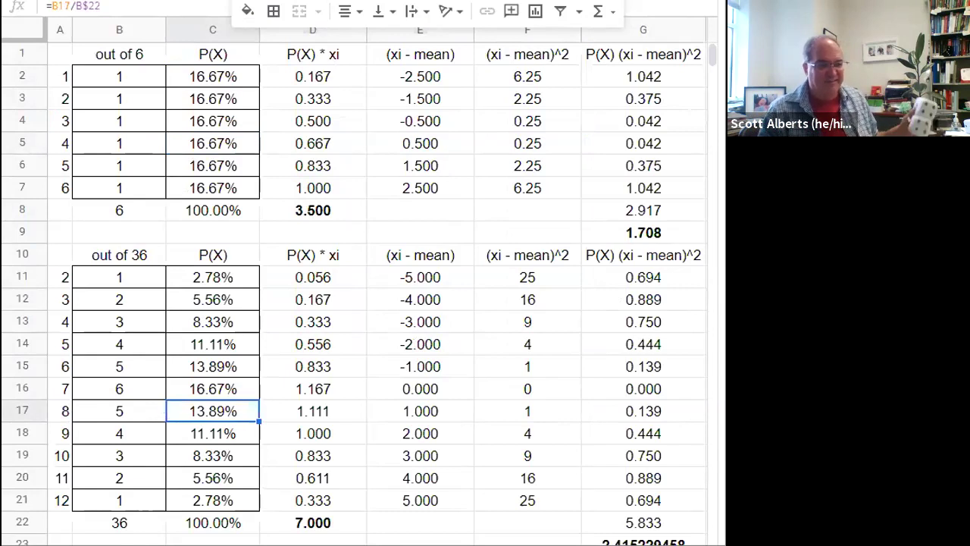
key("ctrl+shift+Page_Down")
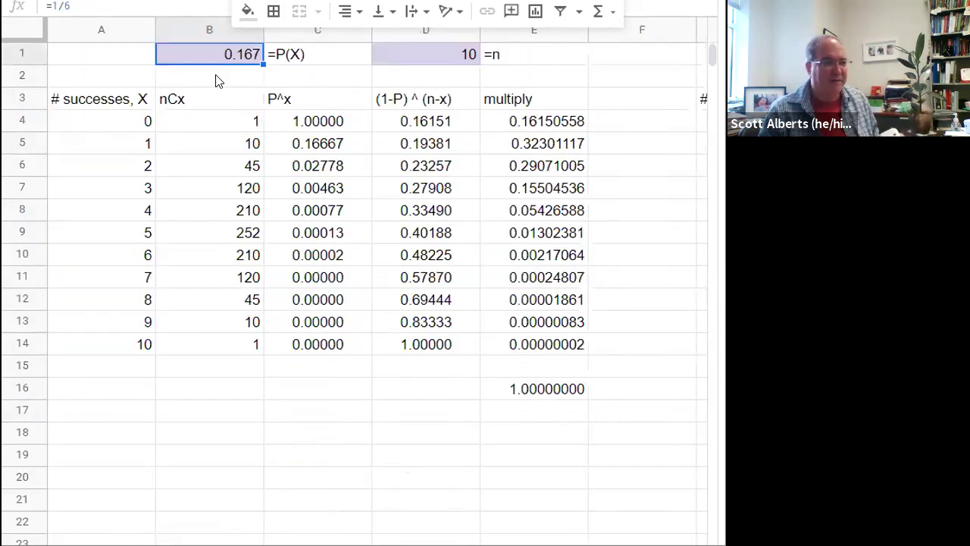
type("+5/36")
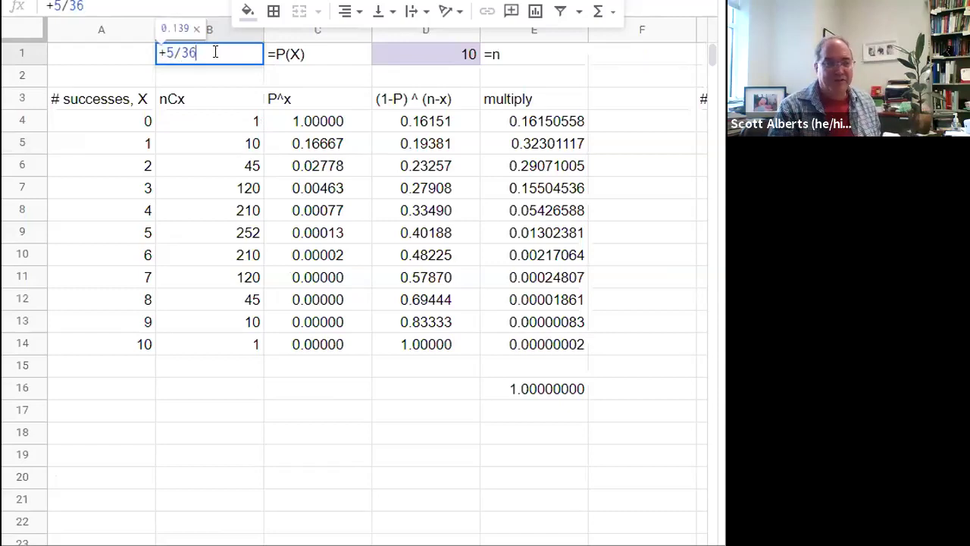
key("Return")
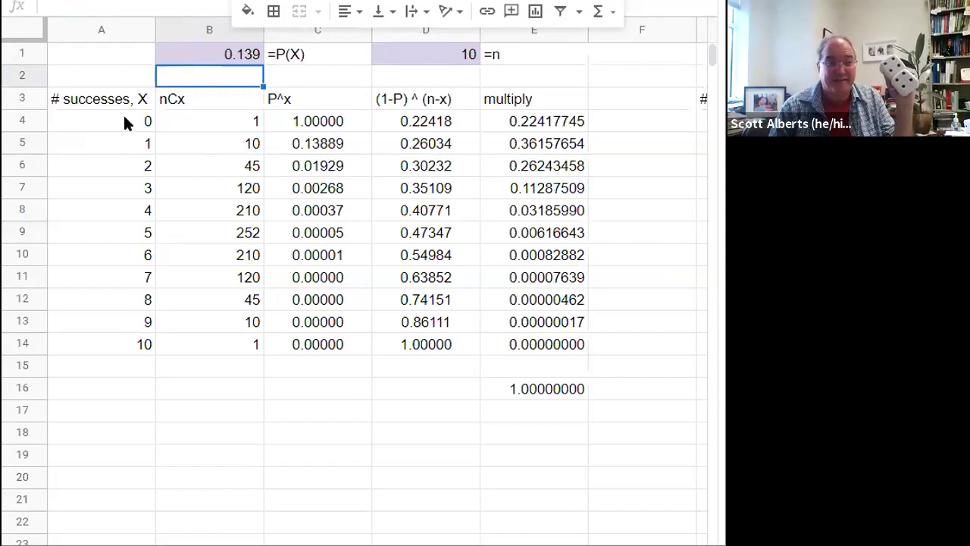
Step: Examine the probabilities of 0 through 10 successes in the multiply column, E4:E14
left_click(528, 116)
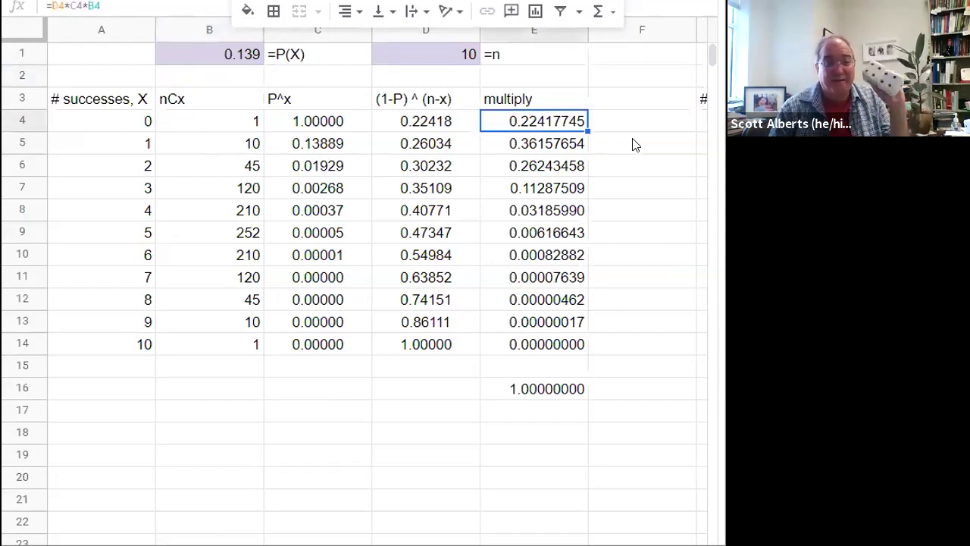
left_click(544, 149)
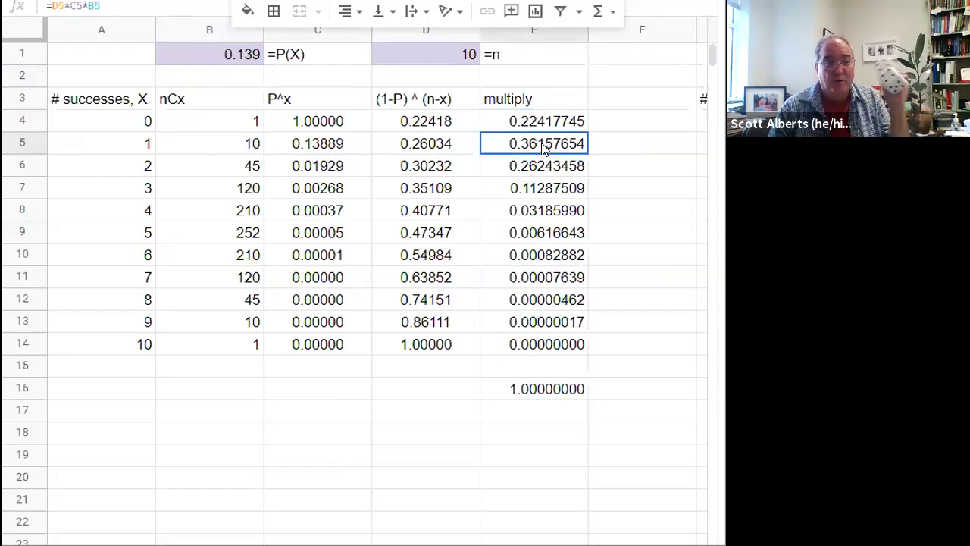
left_click(543, 171)
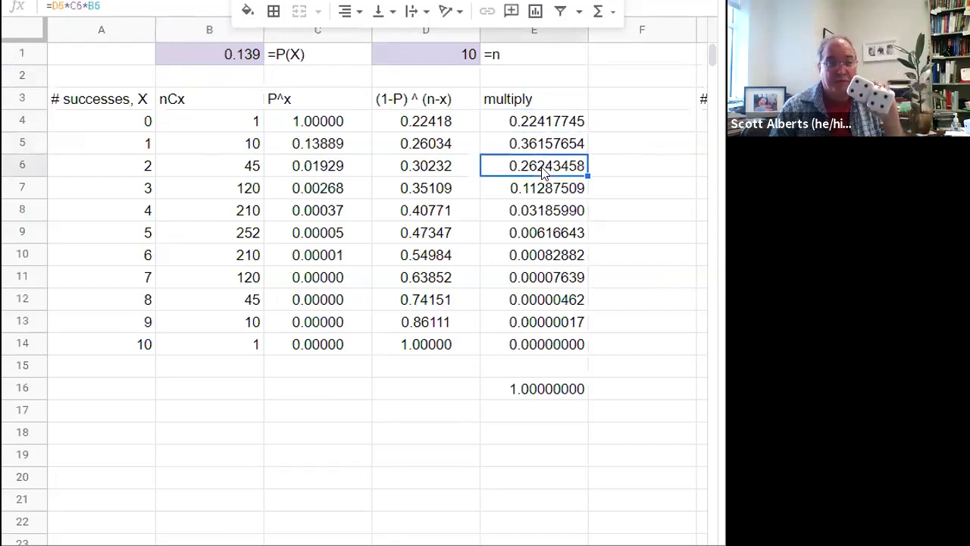
left_click_drag(547, 121, 547, 345)
left_click(580, 344)
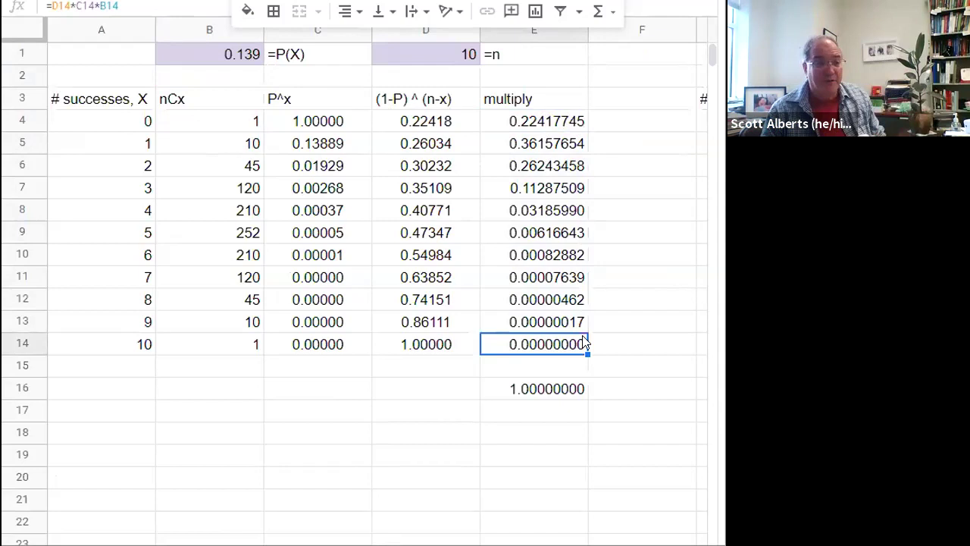
left_click(570, 331)
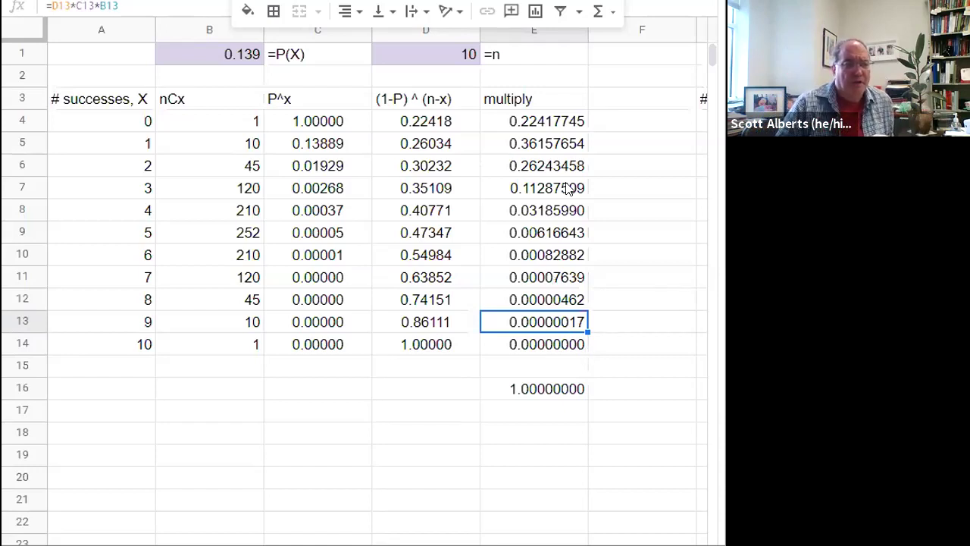
left_click_drag(541, 147, 536, 162)
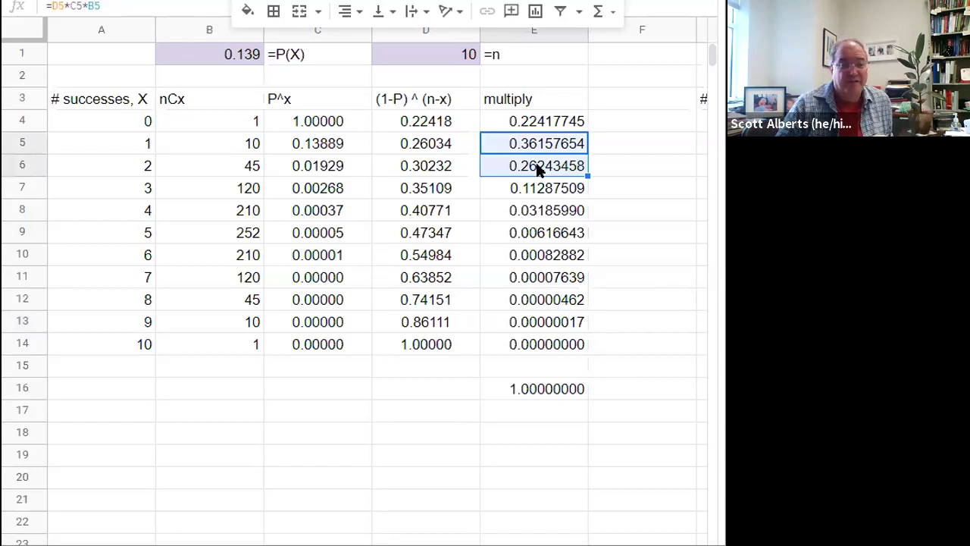
Step: Enter the label "mean = n * p" in B18 below the table
left_click(230, 434)
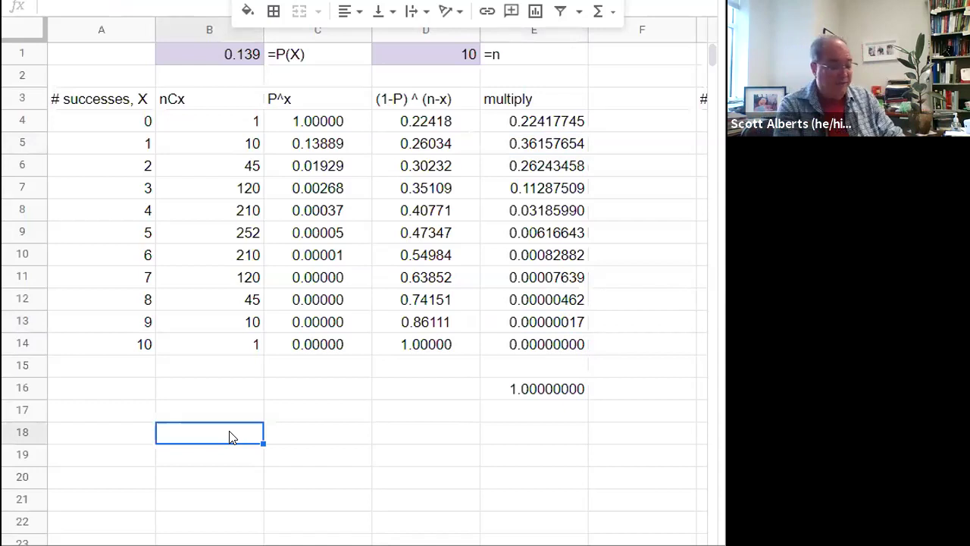
type("mean +")
key("BackSpace")
type("= ")
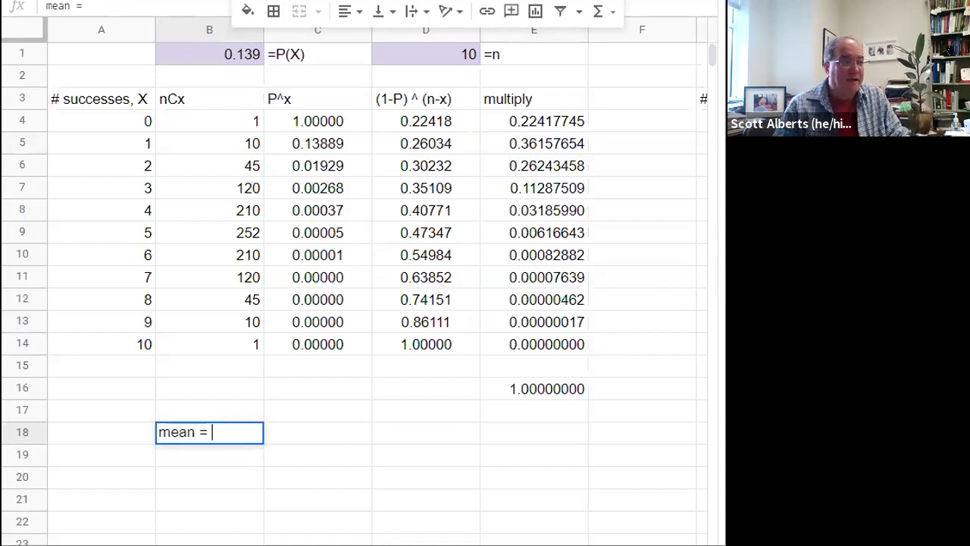
type("n * p")
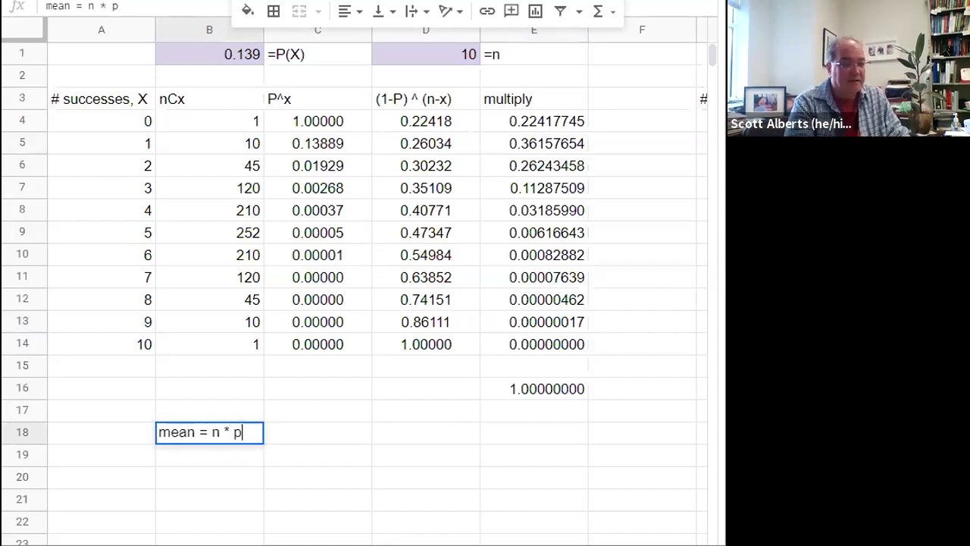
Step: Enter the mean formula =D1*B1 in C18 and check it against the P(X) entry in B1
key("Tab")
type("=")
key("Up")
key("Up")
key("Up")
key("Up")
key("Up")
key("Up")
key("Up")
key("Up")
key("Up")
key("Up")
key("Up")
key("Up")
key("Up")
key("Up")
key("Up")
key("Up")
key("Up")
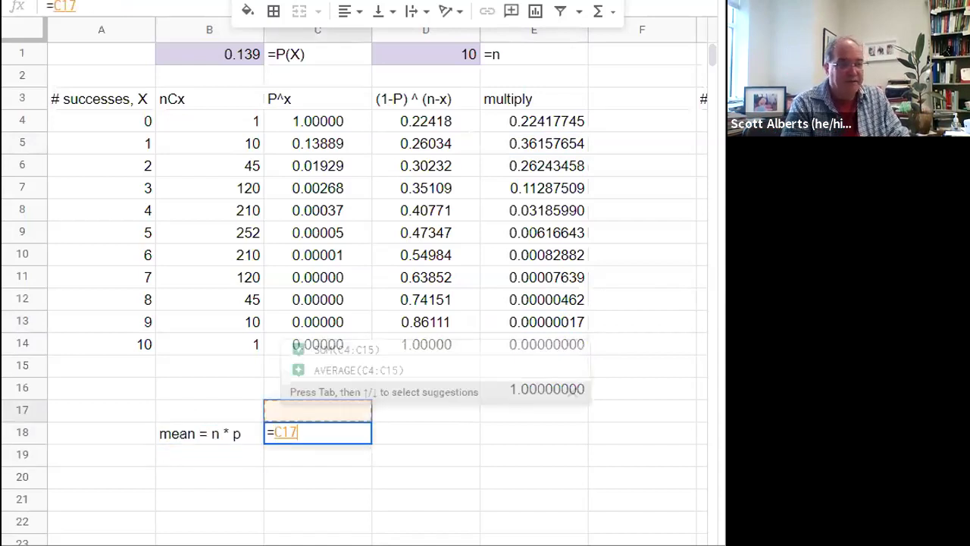
key("Right")
type("*D1")
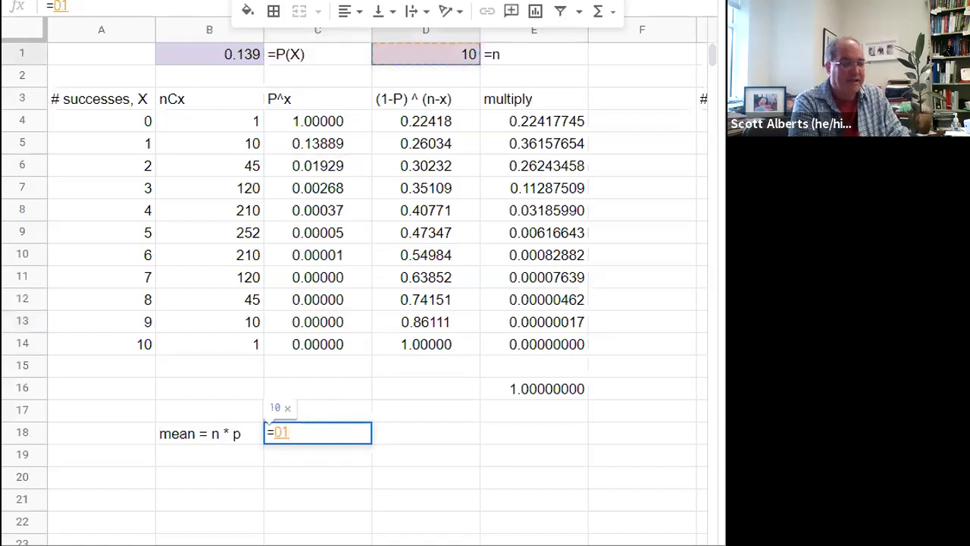
key("Left")
key("Down")
key("Down")
key("Down")
key("Up")
key("Up")
key("Up")
key("Left")
key("Return")
left_click(318, 433)
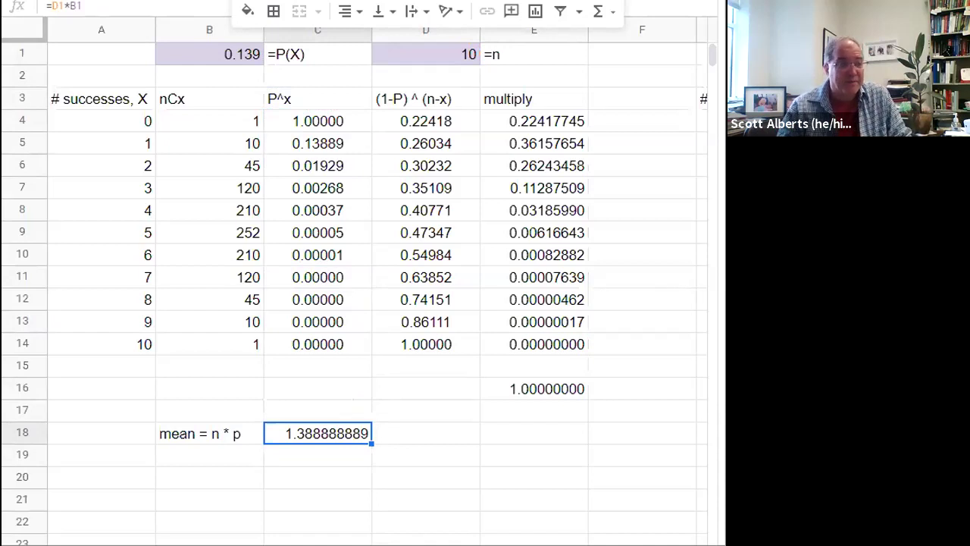
left_click(190, 58)
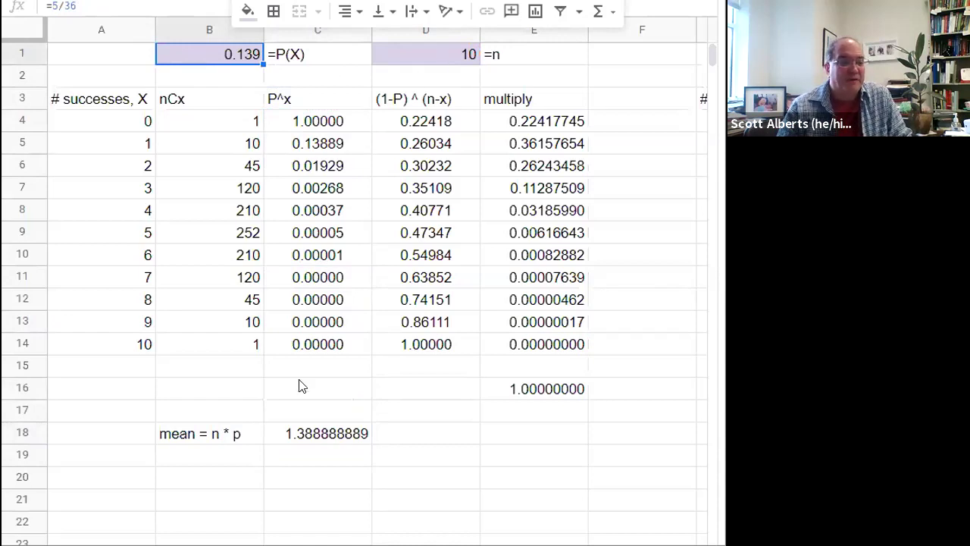
Step: Enter the label "sd = sqrt(np(1-p))" in B19 under the mean label
left_click(207, 459)
type("s")
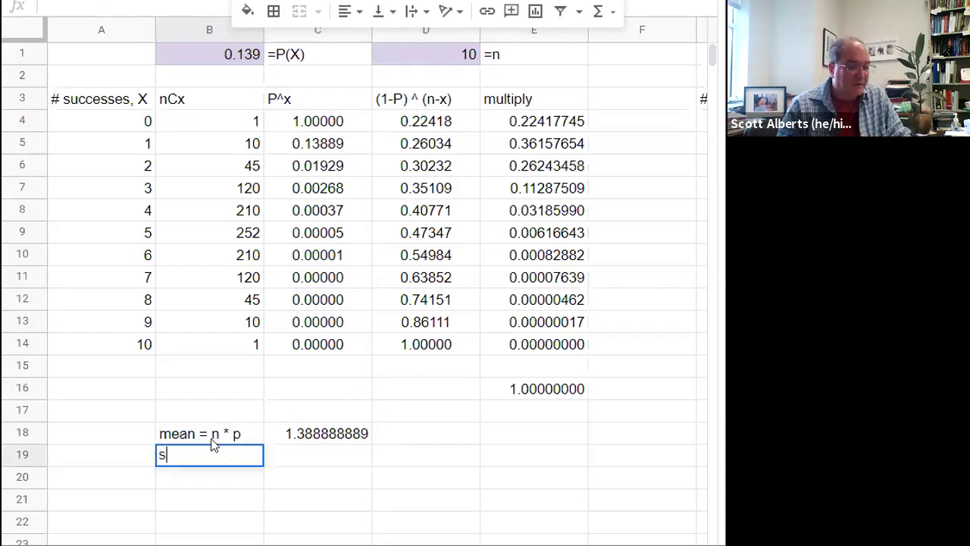
type("d = sqe")
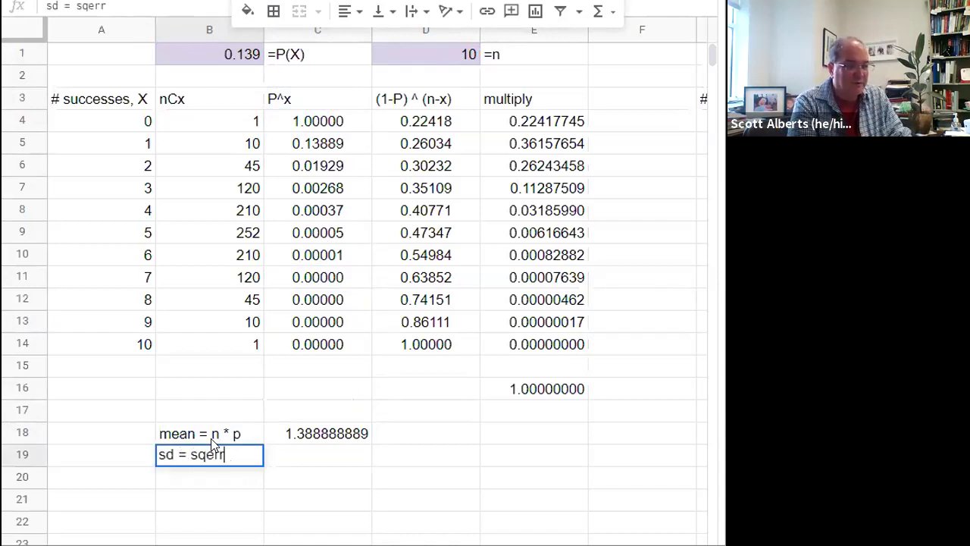
key("BackSpace")
type("rt(")
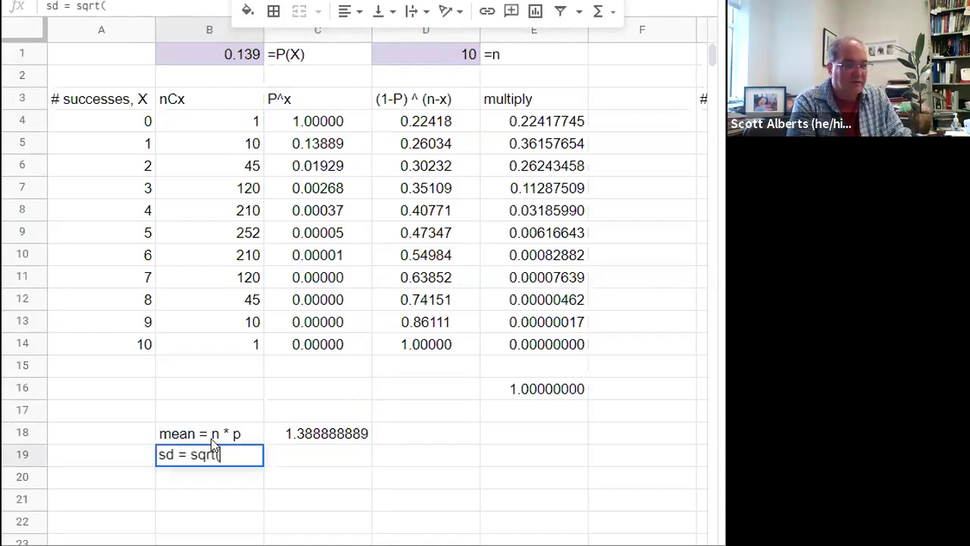
type("np(1-p))")
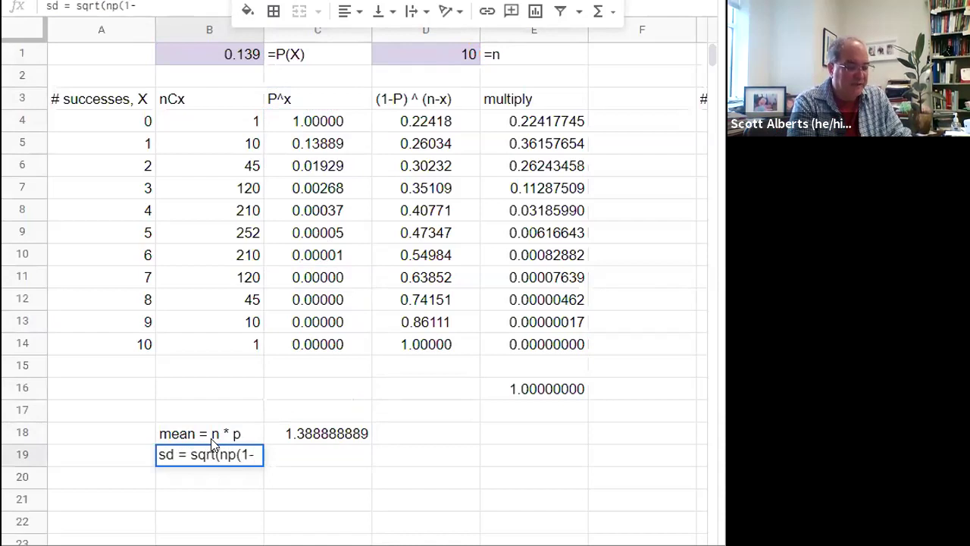
key("Return")
key("Up")
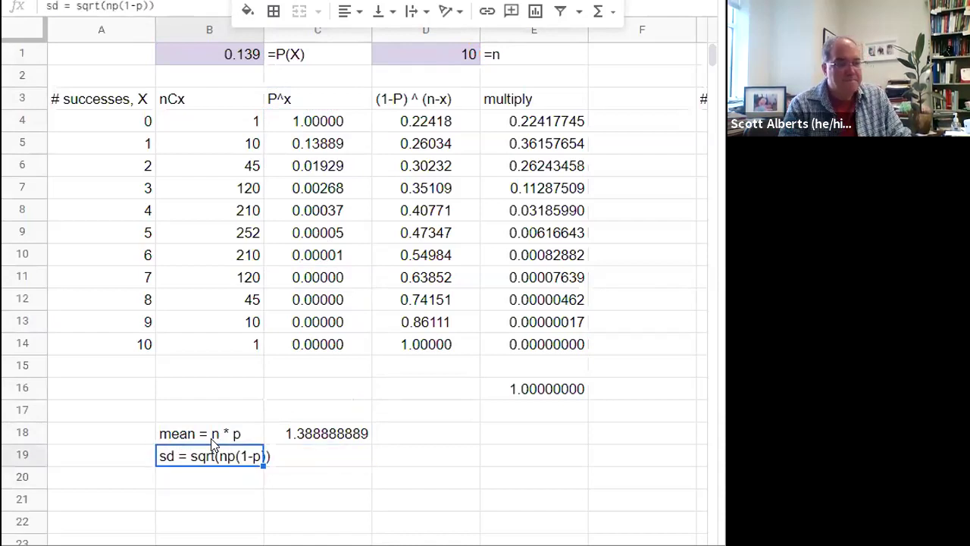
key("Right")
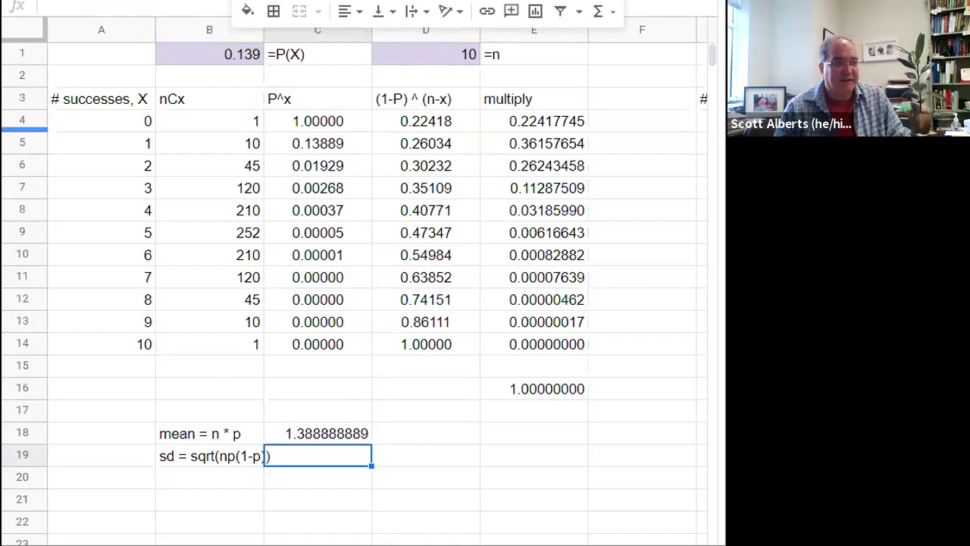
Step: Switch to the lecture slides, check the binomial mean and variance formulas, and return to the spreadsheet
key("alt+Tab")
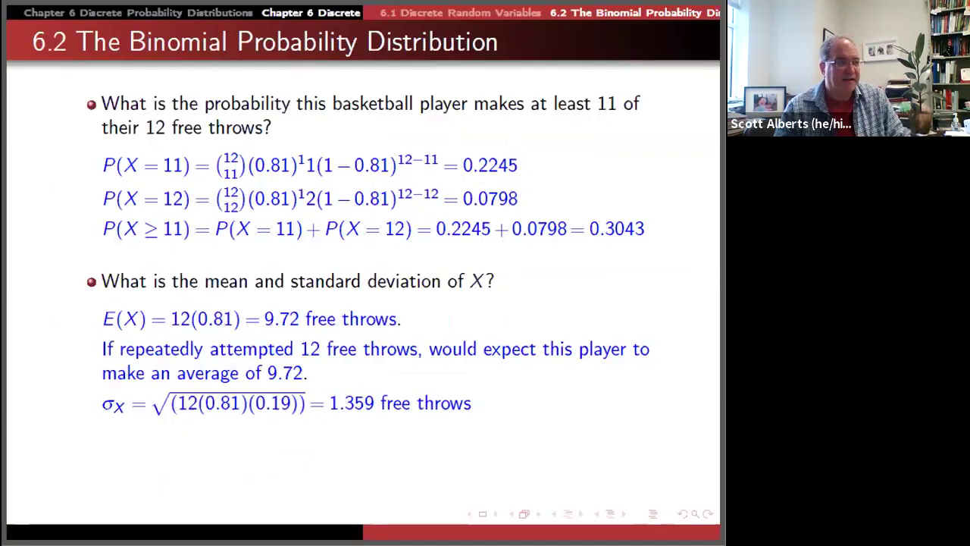
key("Left")
key("Left")
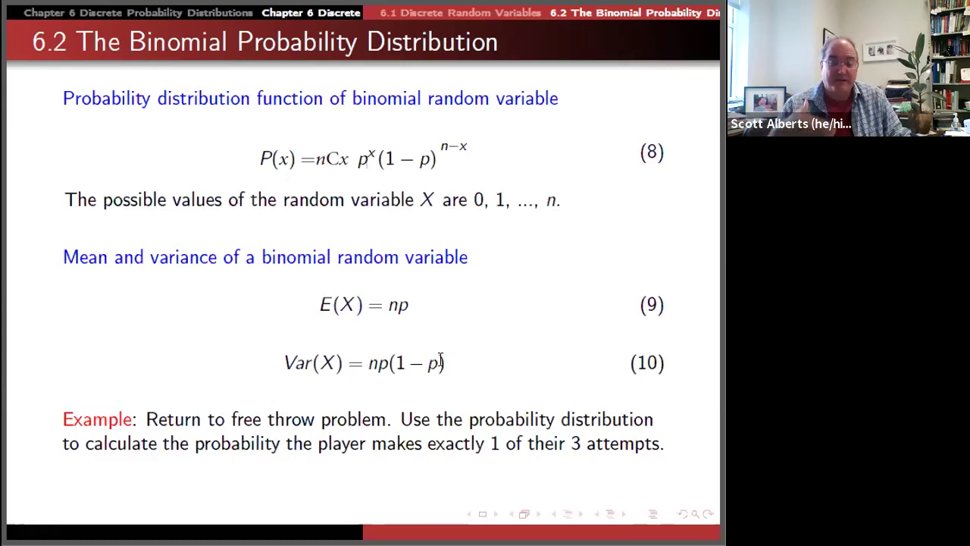
key("Right")
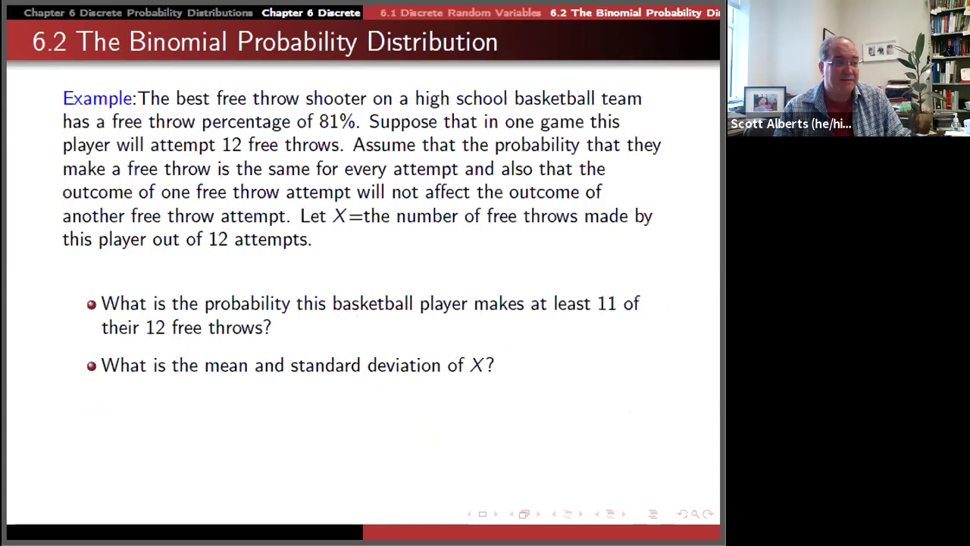
key("Right")
key("alt+Tab")
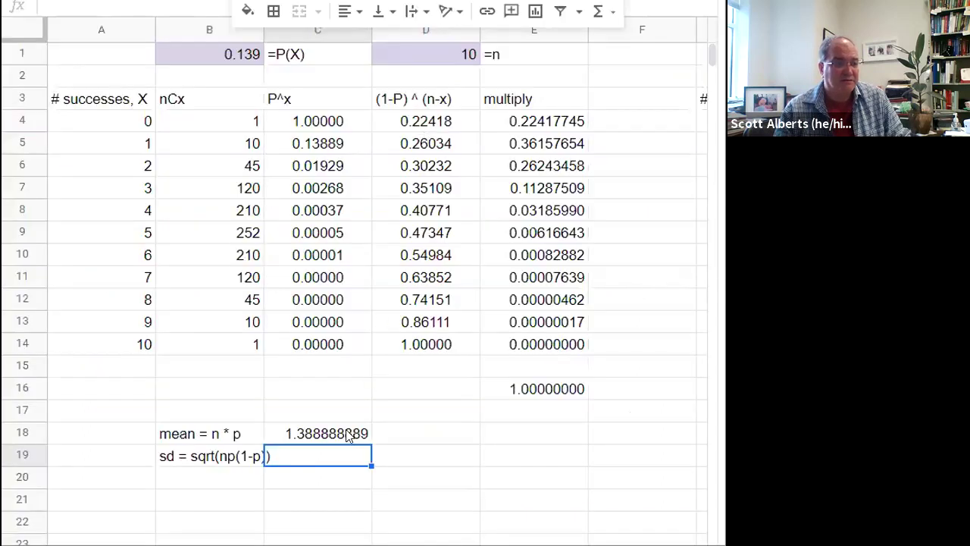
Step: Enter the variance formula =D1*B1*(1-B1) in C19 beside the sd label
type("=")
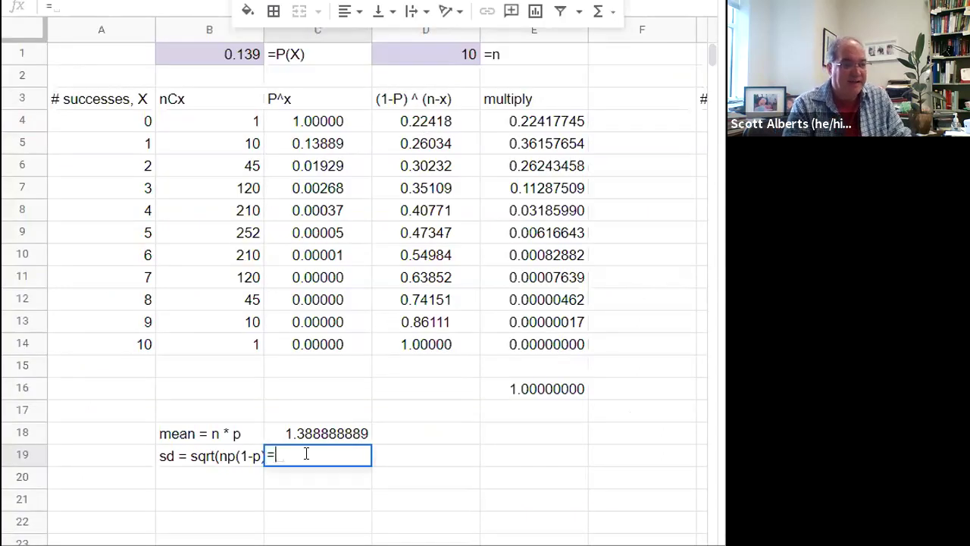
key("Up")
key("Up")
key("Up")
key("Up")
key("Up")
key("Up")
key("Up")
key("Up")
key("Up")
key("Up")
key("Up")
key("Up")
key("Up")
key("Up")
key("Up")
key("Up")
key("Up")
key("Up")
key("Right")
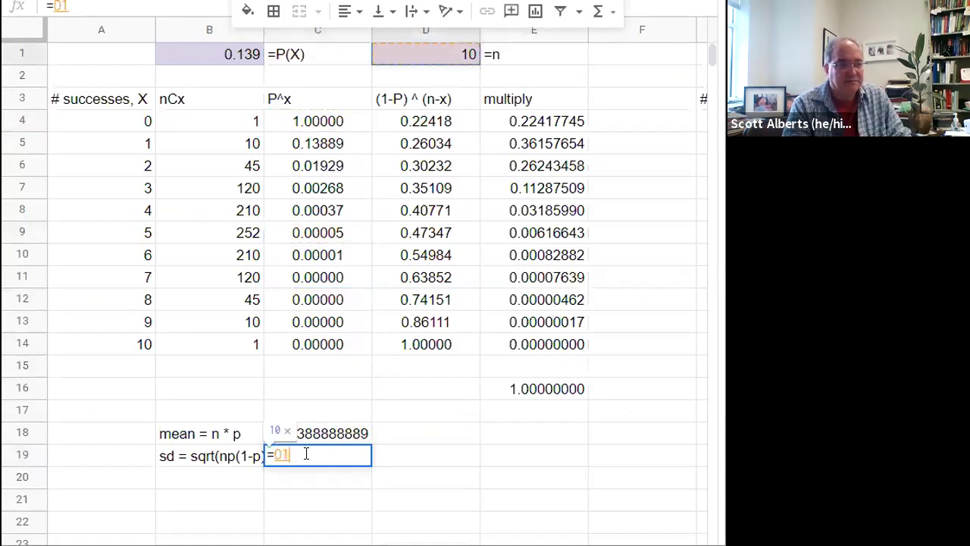
type("*")
key("Up")
key("Up")
key("Up")
key("Up")
key("Up")
key("Up")
key("Up")
key("Up")
key("Up")
key("Up")
key("Up")
key("Up")
key("Up")
key("Up")
key("Up")
key("Up")
key("Up")
key("Up")
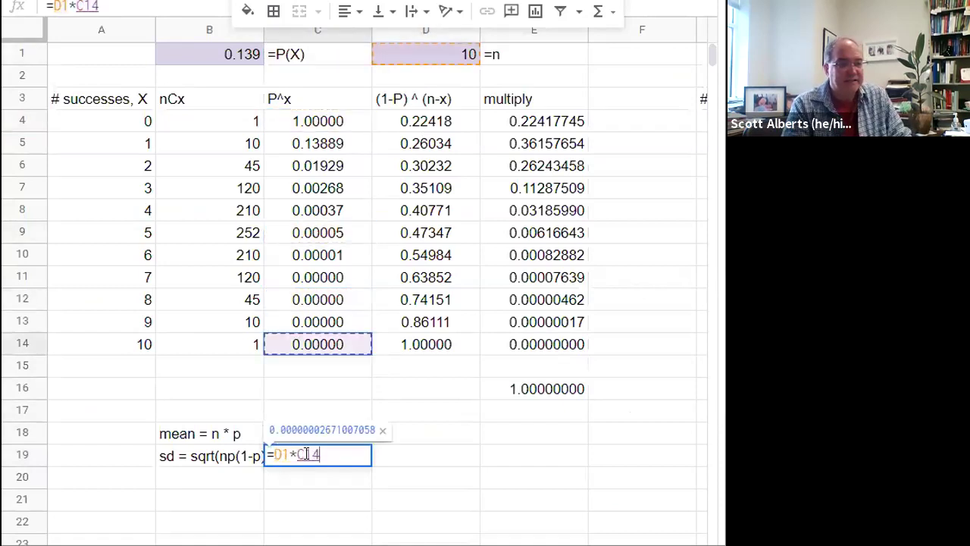
key("Left")
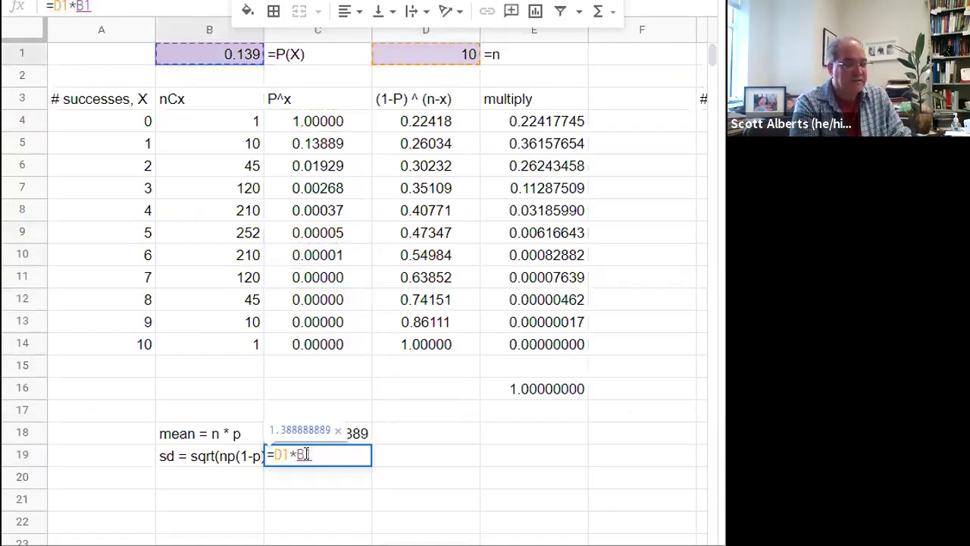
type("*(1-")
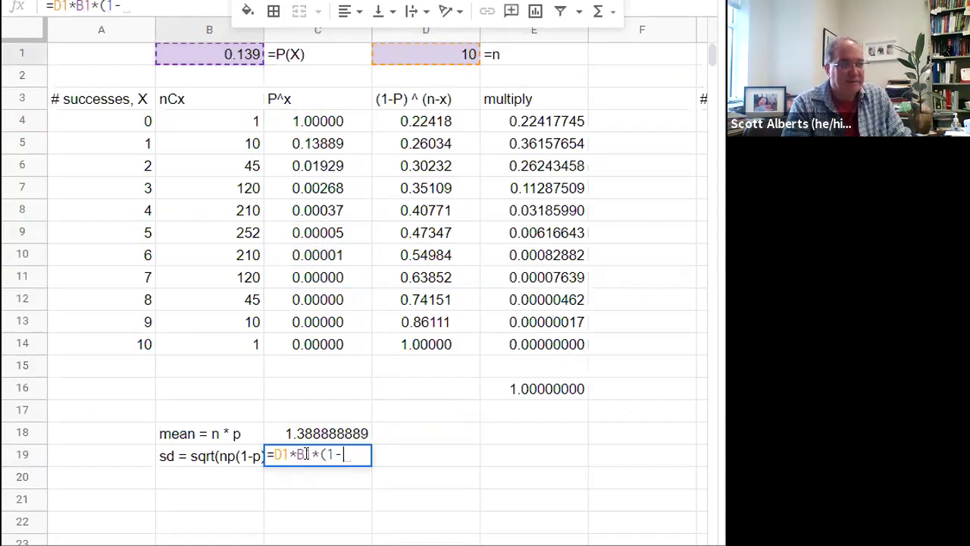
key("Up")
key("Up")
key("Up")
key("Up")
key("Up")
key("Up")
key("Up")
key("Up")
key("Up")
key("Up")
key("Up")
key("Up")
key("Up")
key("Up")
key("Up")
key("Up")
key("Up")
key("Up")
key("Left")
type(")")
key("Return")
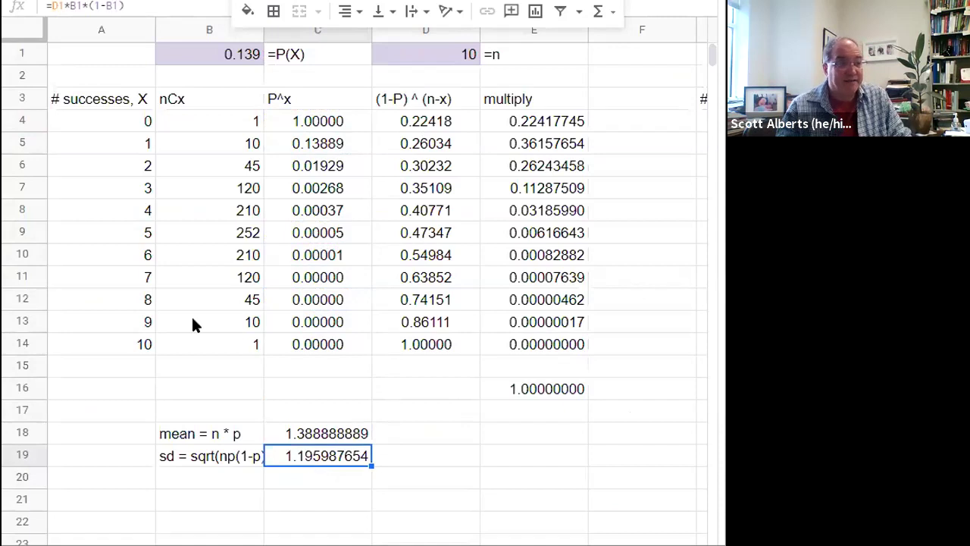
Step: Wrap the formula in C19 in a square root so it reads =sqrt(D1*B1*(1-B1))
left_click(50, 6)
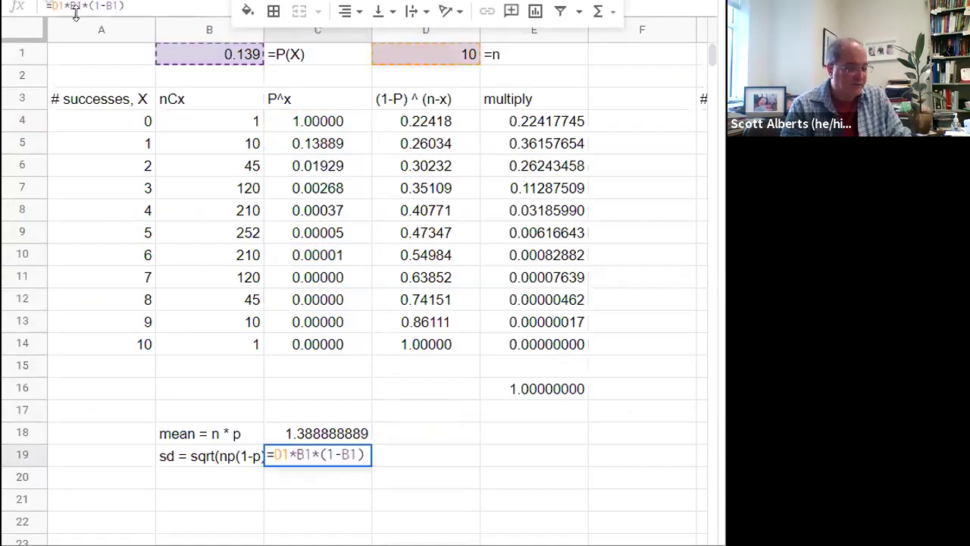
type("sqrt(")
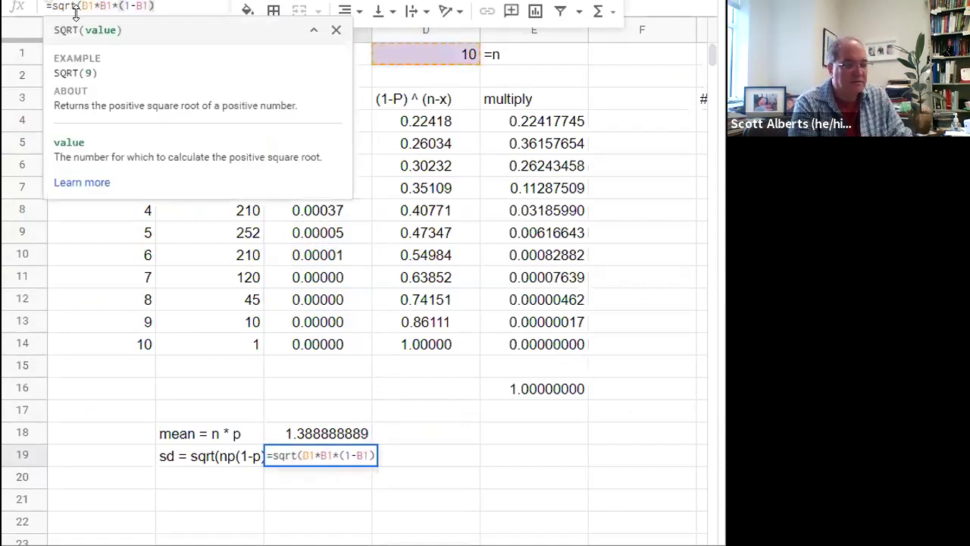
key("Return")
key("Up")
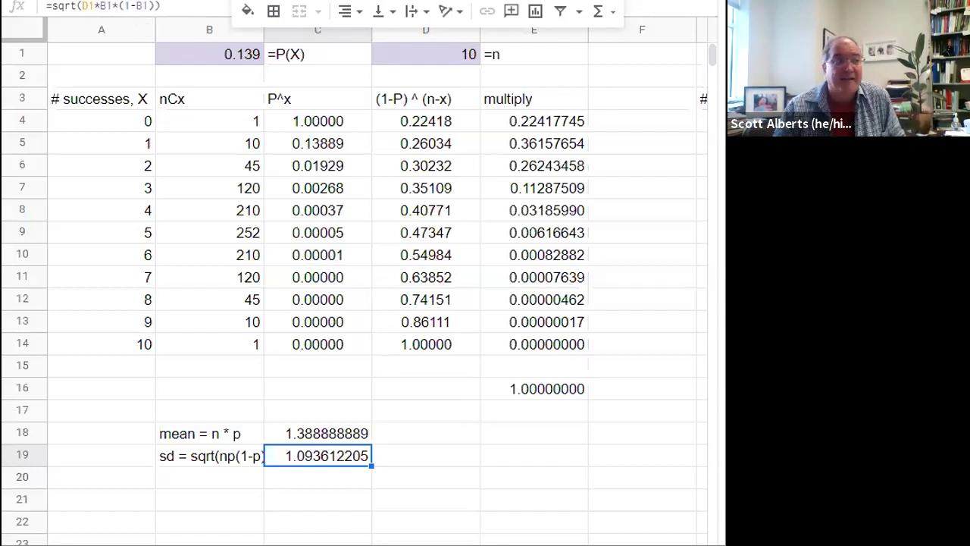
Step: Review the free-throw example and the E(X) and Var(X) formulas on the lecture slides, and return to the spreadsheet
key("alt+Tab")
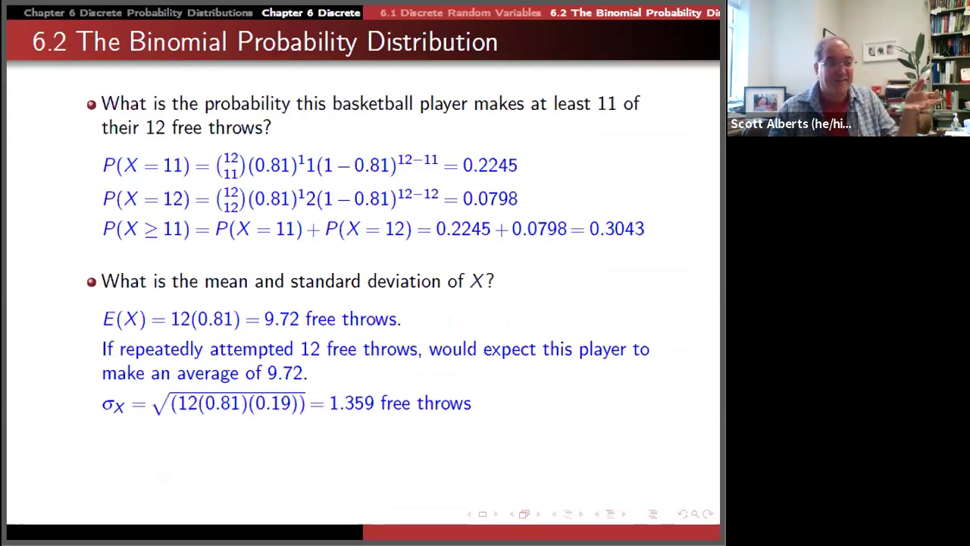
key("Page_Up")
key("Page_Up")
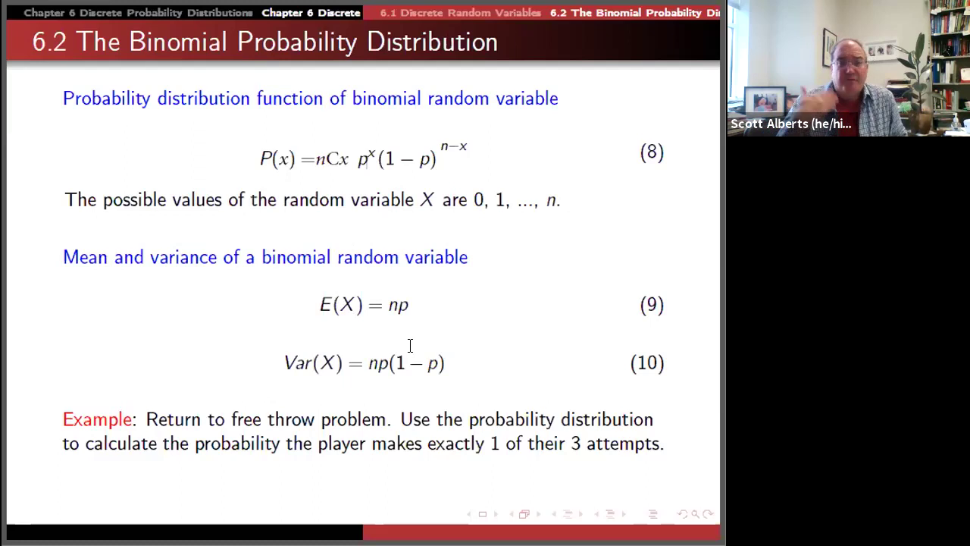
key("alt+Tab")
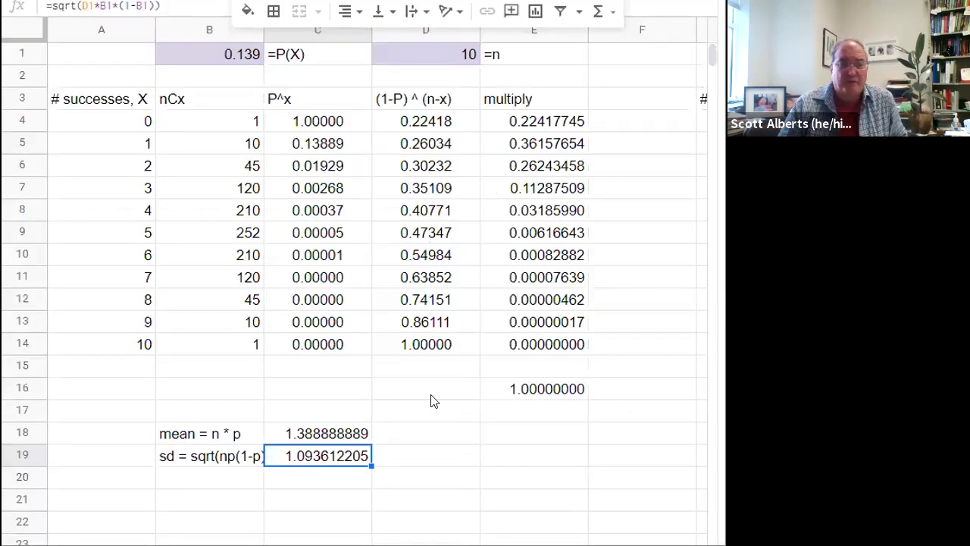
Step: Enter =binomdist(2,10,0.139,0) in B22 and check it against the multiply column's probability for 2 successes
left_click(210, 520)
type("=bo")
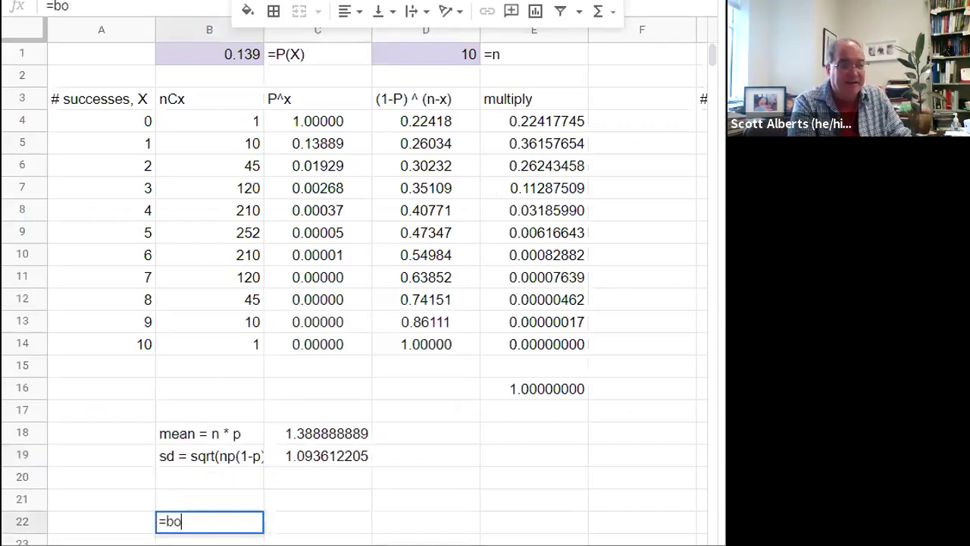
key("BackSpace")
type("in")
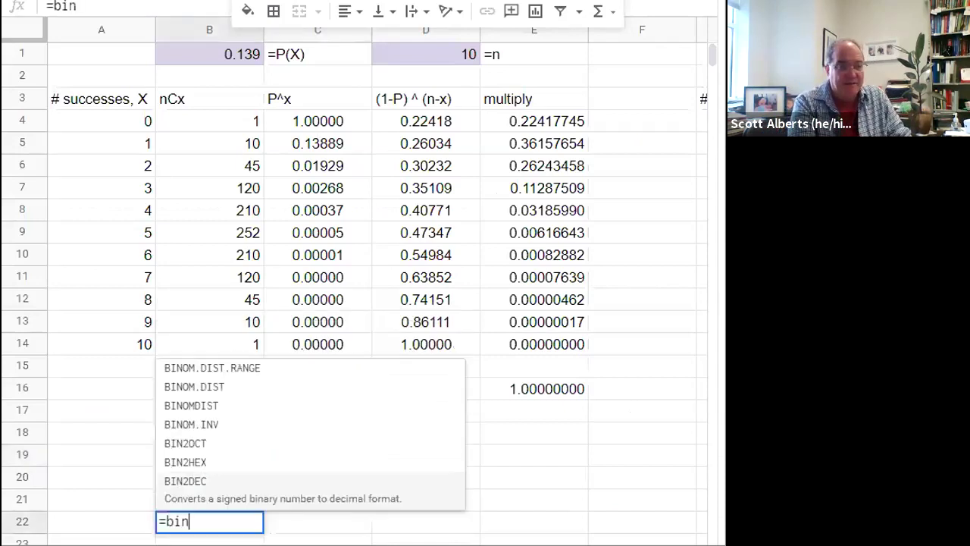
type("omi")
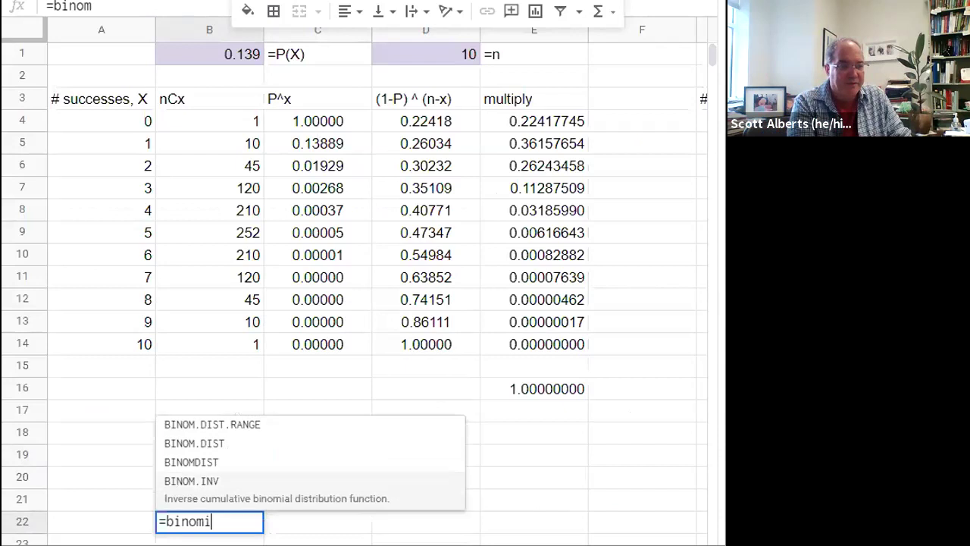
key("BackSpace")
type("dist(")
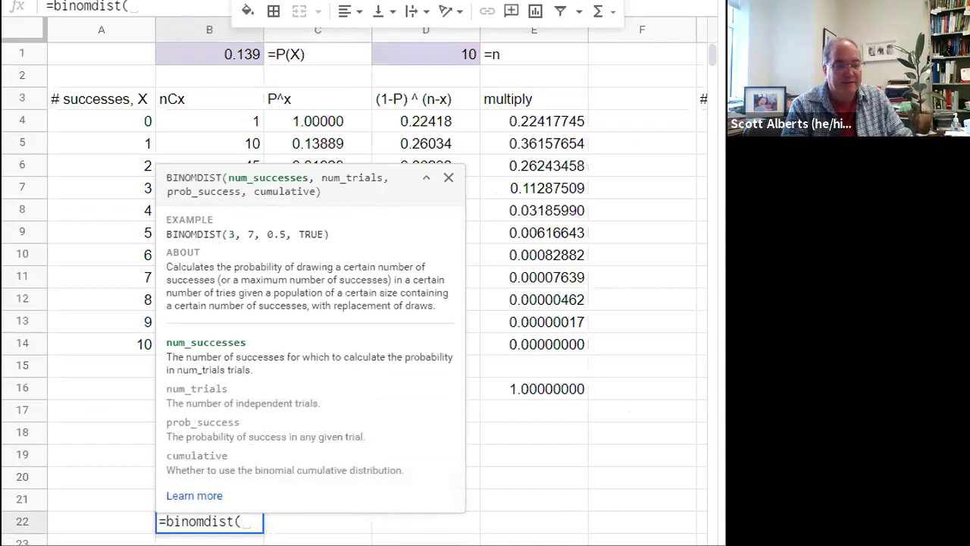
type("2,10")
type(",.139,0)")
key("Return")
key("Up")
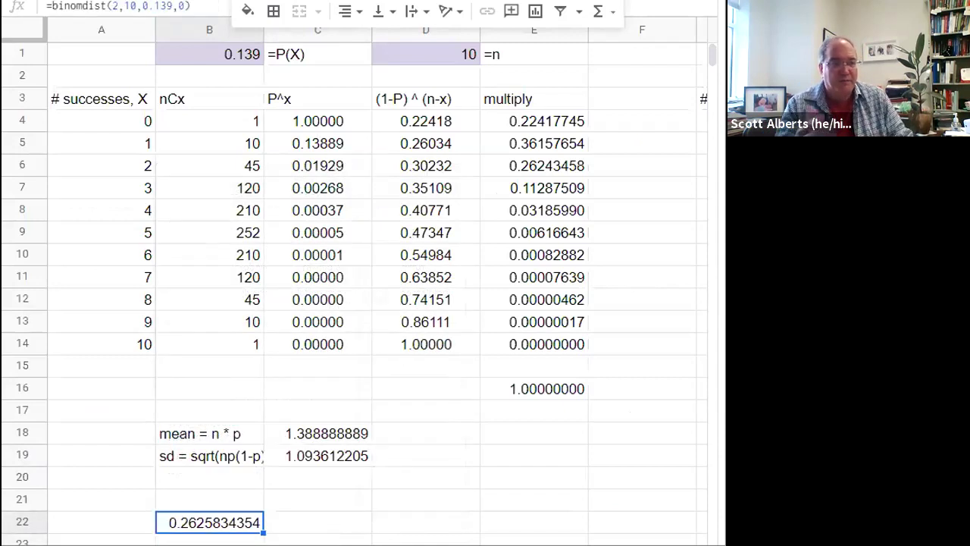
left_click(516, 173)
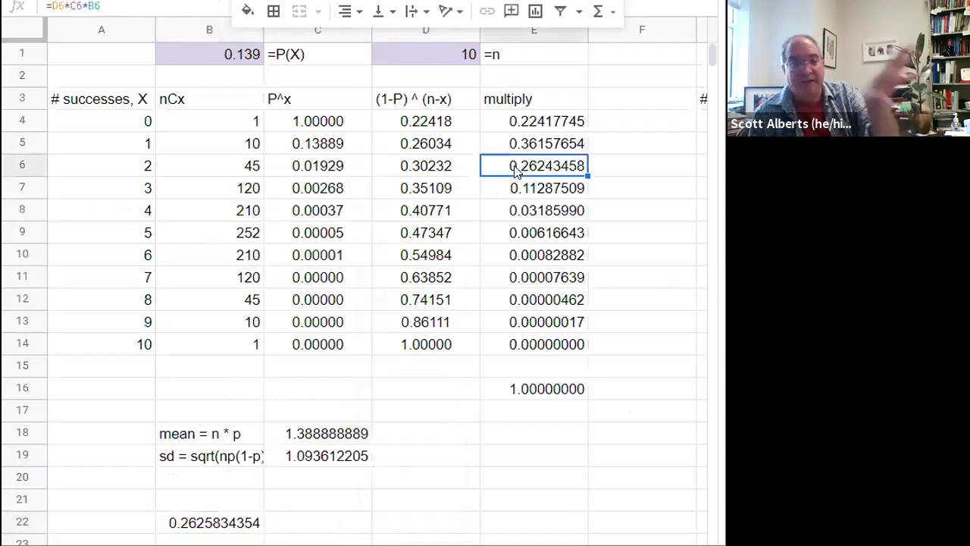